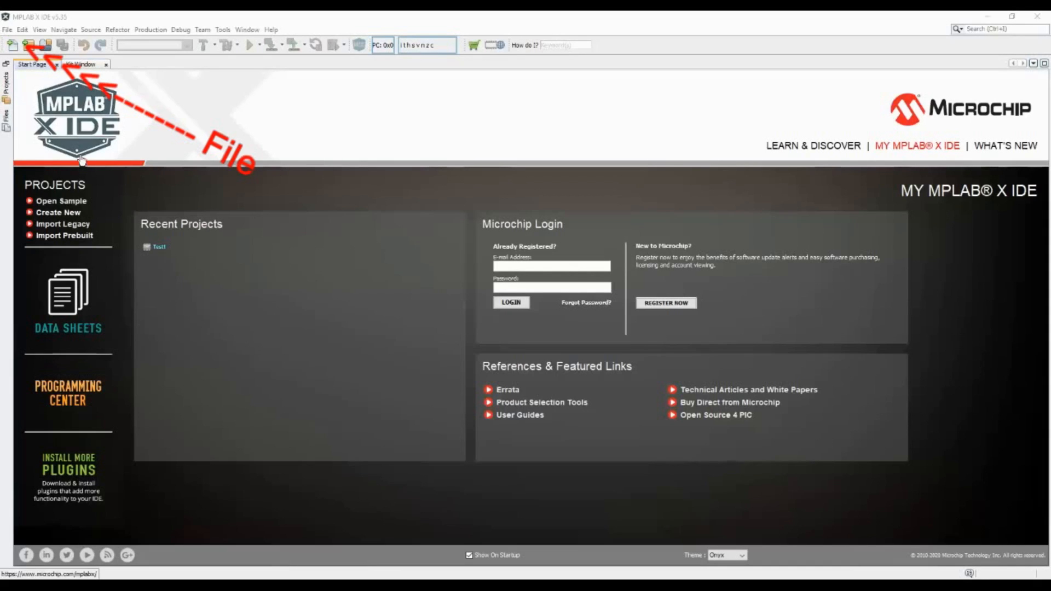
# Start a new Standalone Project in the Microchip Embedded category
pyautogui.click(7, 30)
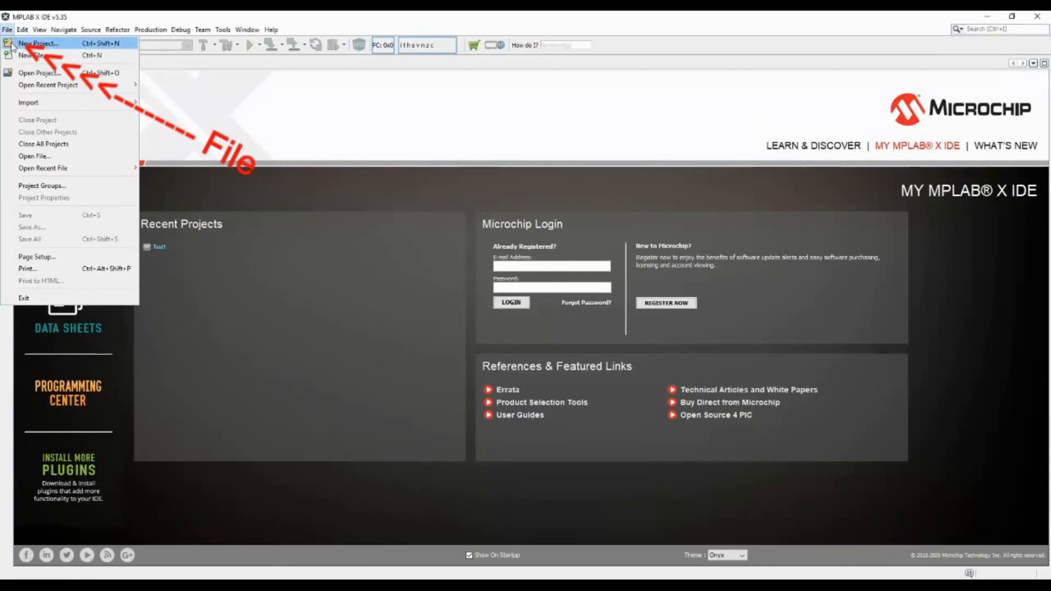
pyautogui.click(12, 44)
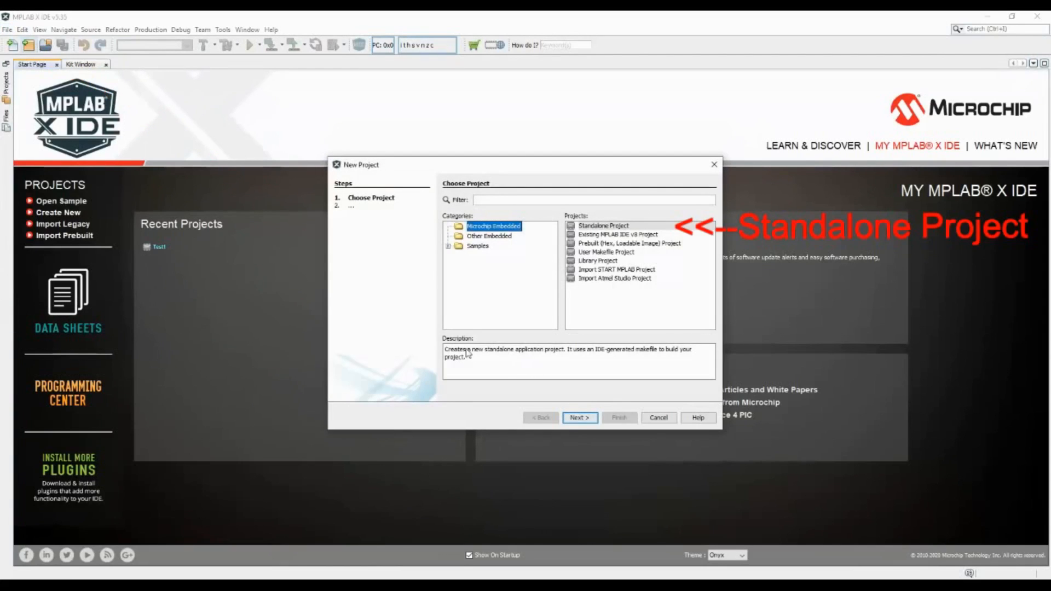
pyautogui.click(599, 225)
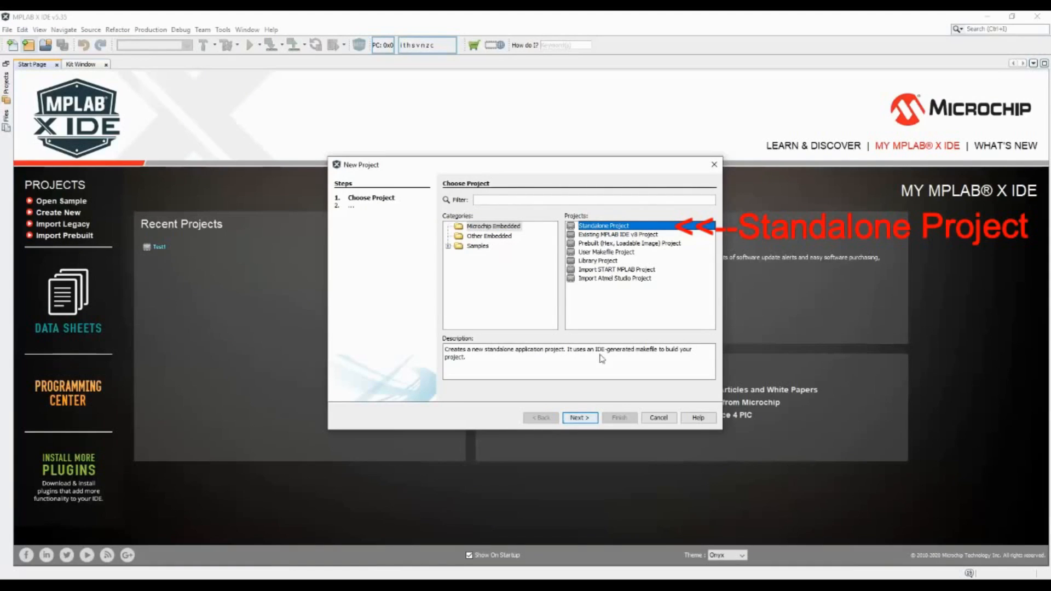
pyautogui.click(580, 419)
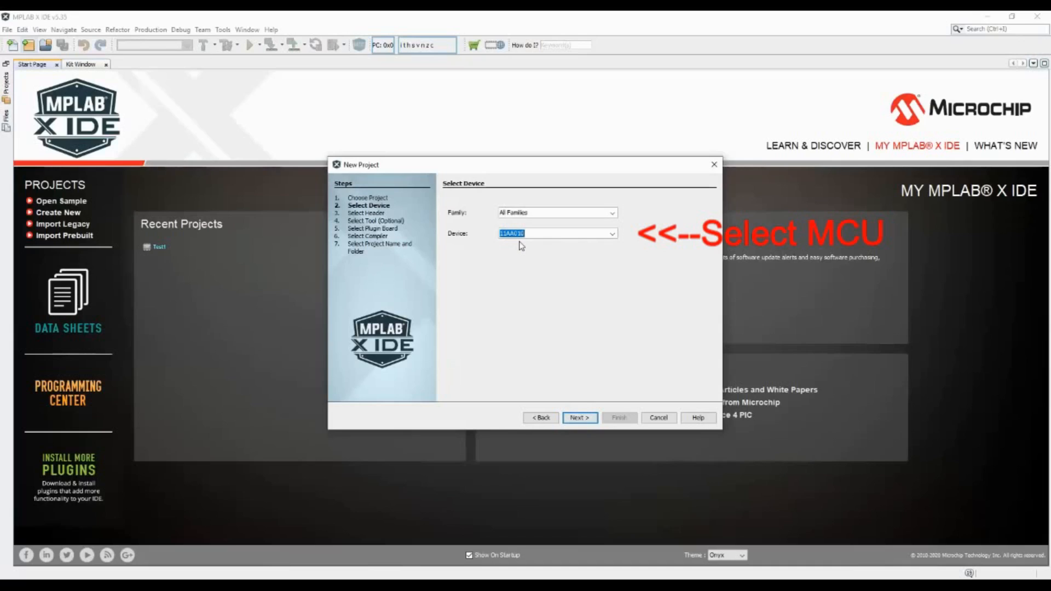
# Choose the ATtiny817 as the new project's target device
pyautogui.write('817')
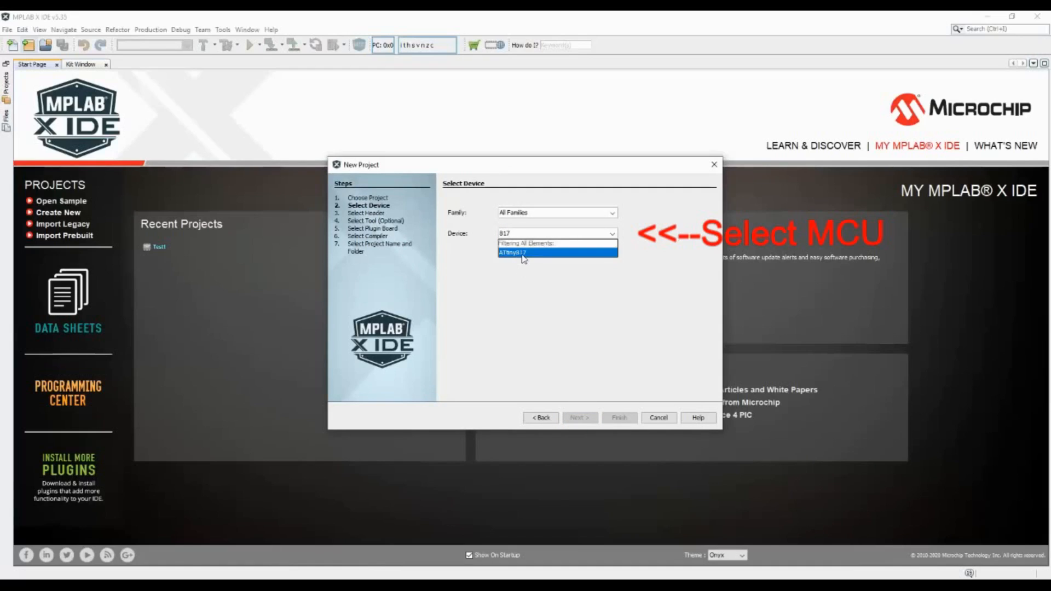
pyautogui.click(524, 253)
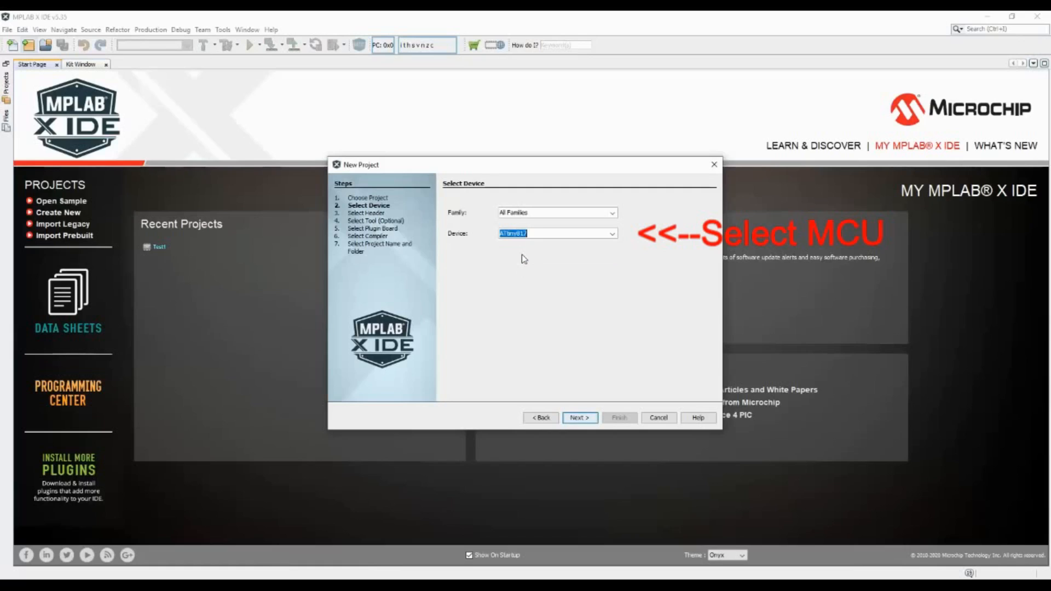
pyautogui.click(581, 418)
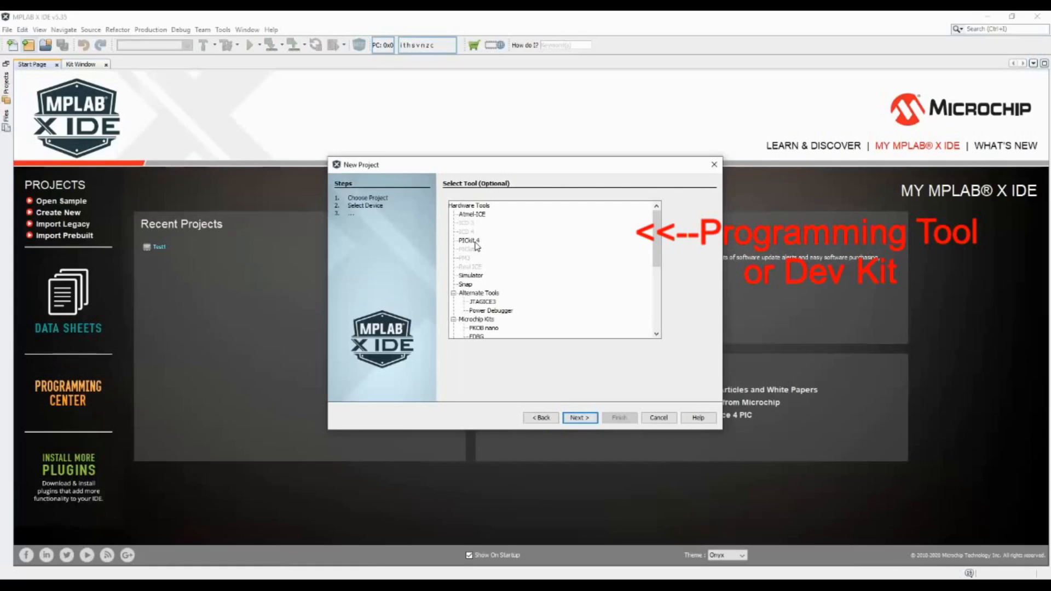
# Choose PICkit 4 as the hardware tool and XC8 (v2.00) as the compiler
pyautogui.moveTo(657, 234)
pyautogui.mouseDown()
pyautogui.moveTo(654, 318)
pyautogui.moveTo(650, 223)
pyautogui.mouseUp()
pyautogui.click(473, 242)
pyautogui.click(582, 419)
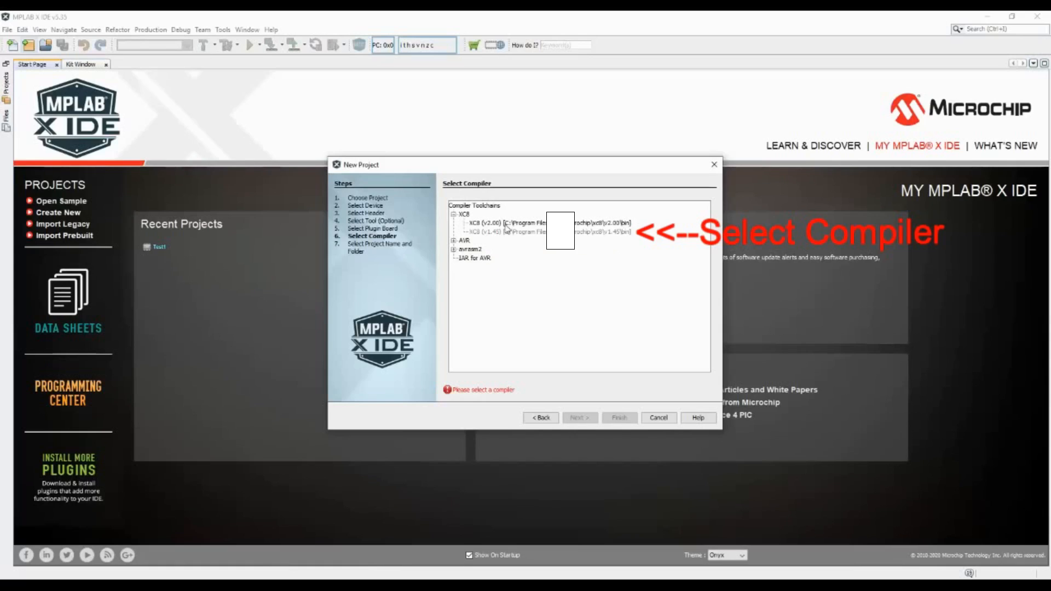
pyautogui.click(507, 224)
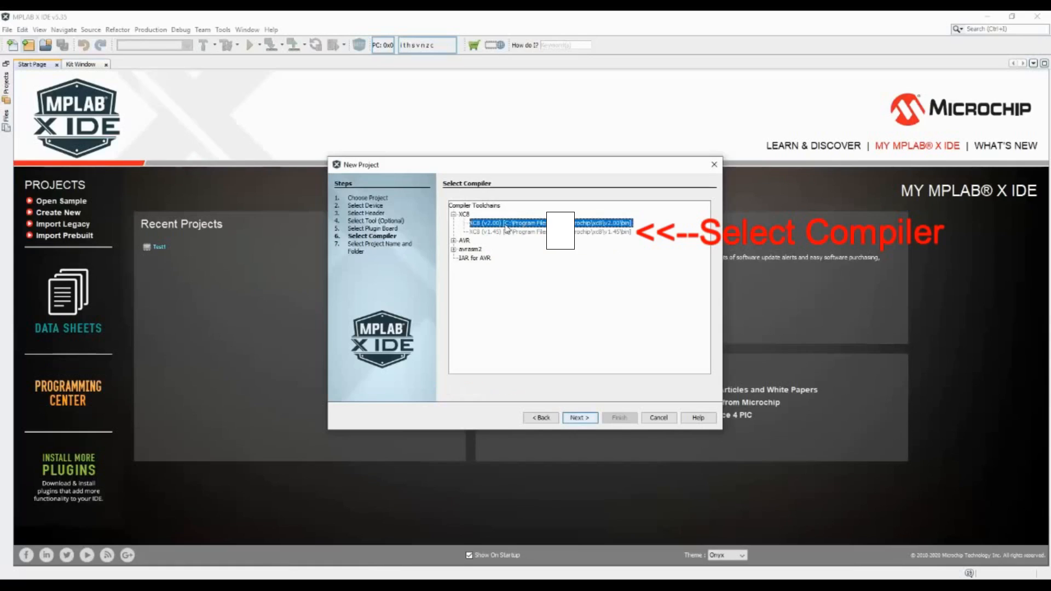
pyautogui.click(579, 418)
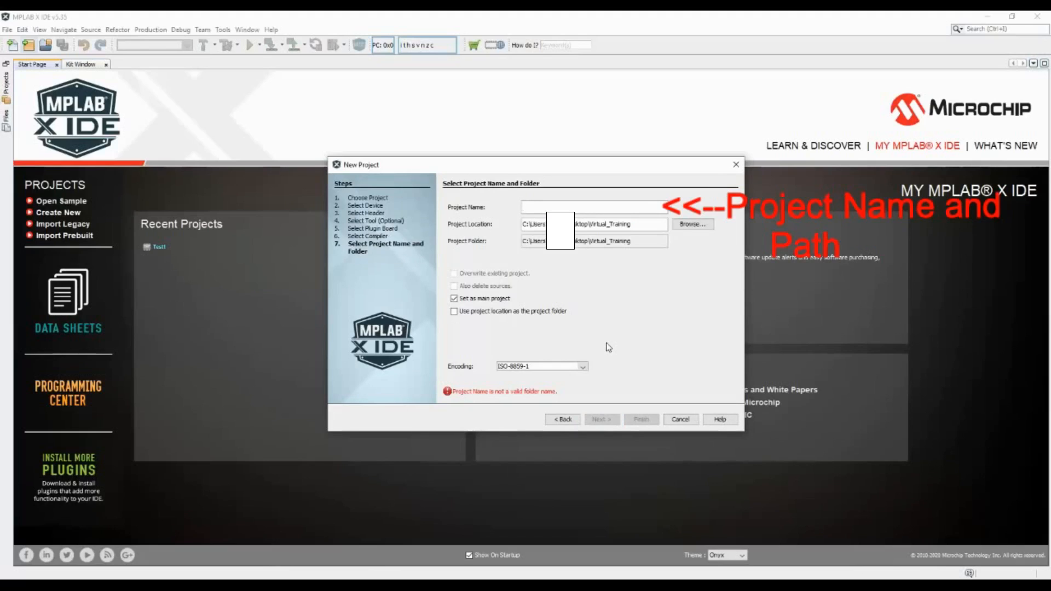
# Name the project TestProject_ATTINY817 and create it in the Virtual_Training folder as the main project
pyautogui.write('T')
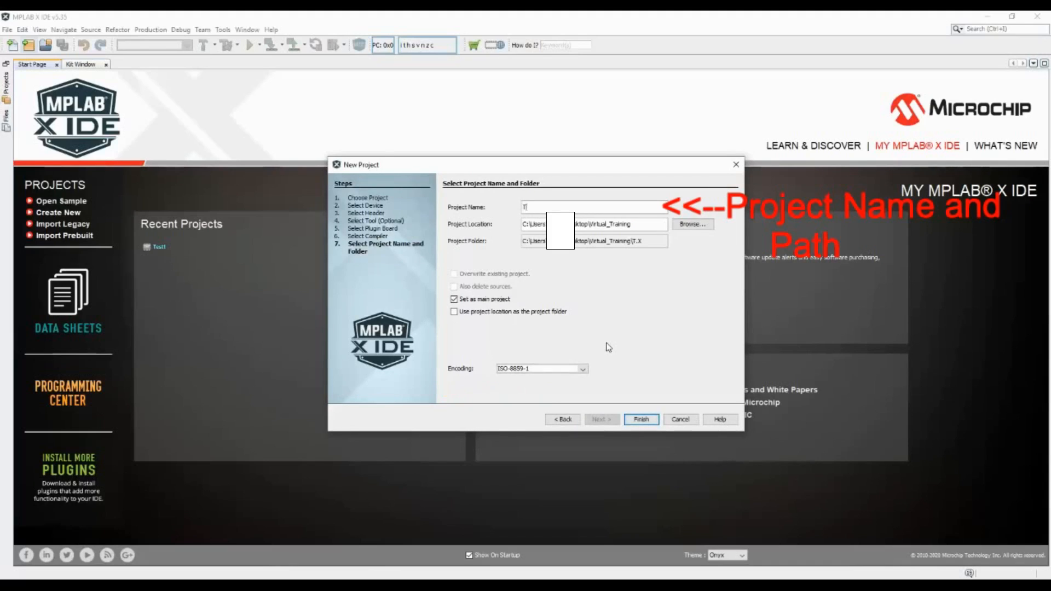
pyautogui.write('estProjec')
pyautogui.write('t_AT')
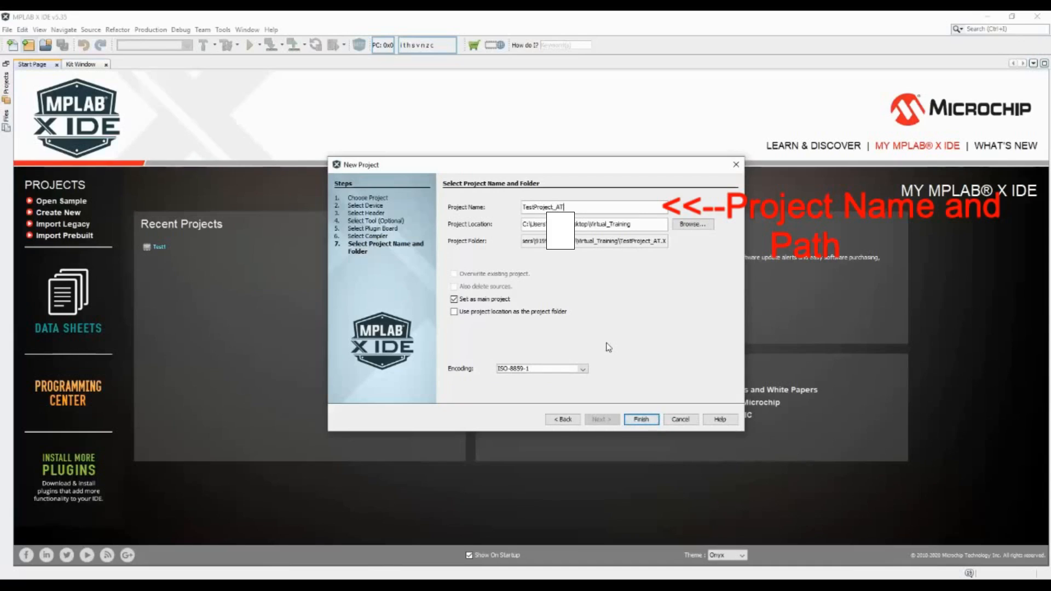
pyautogui.write('T1NY817')
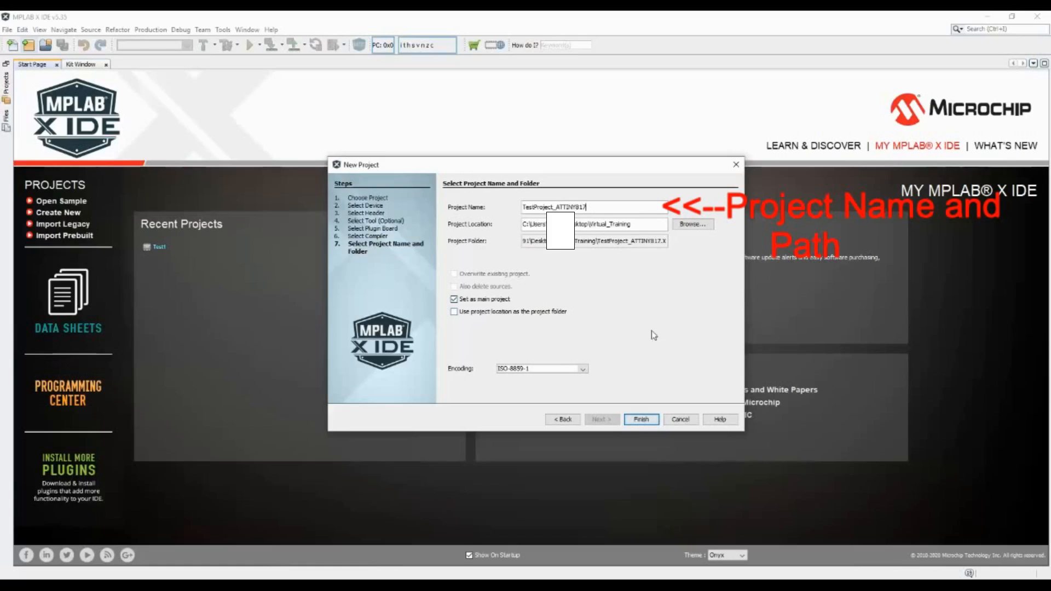
pyautogui.click(645, 230)
pyautogui.tripleClick(651, 223)
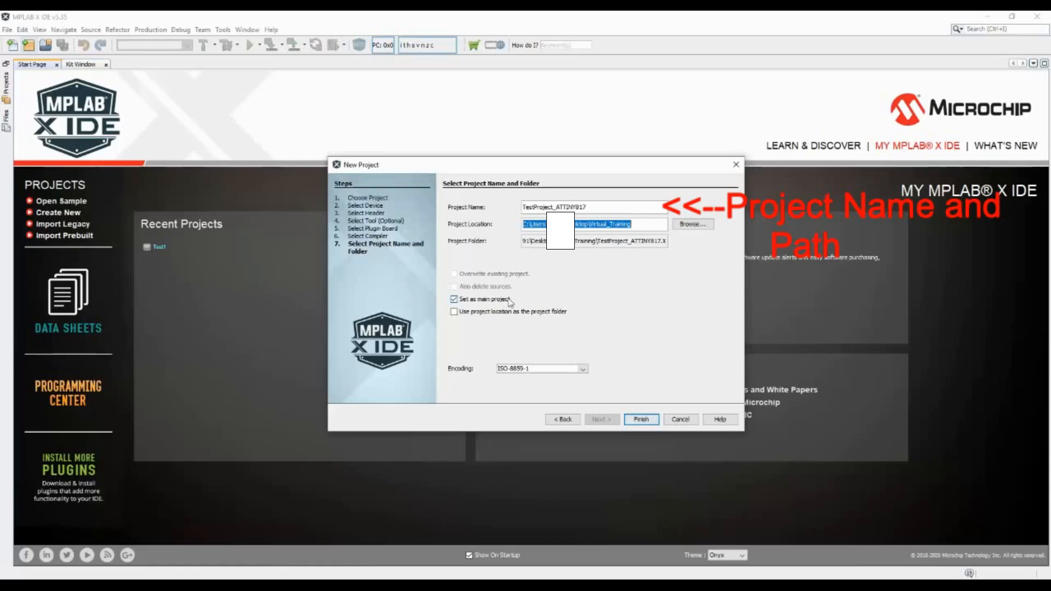
pyautogui.click(646, 423)
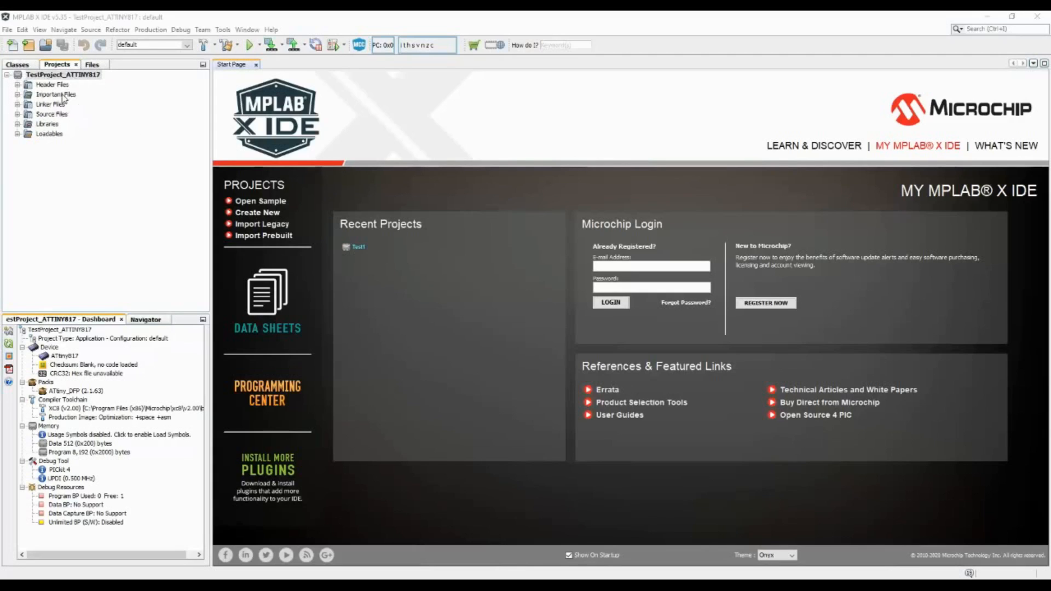
# Launch MPLAB Code Configurator for the project and save its configuration as MyConfig.mc3
pyautogui.click(19, 106)
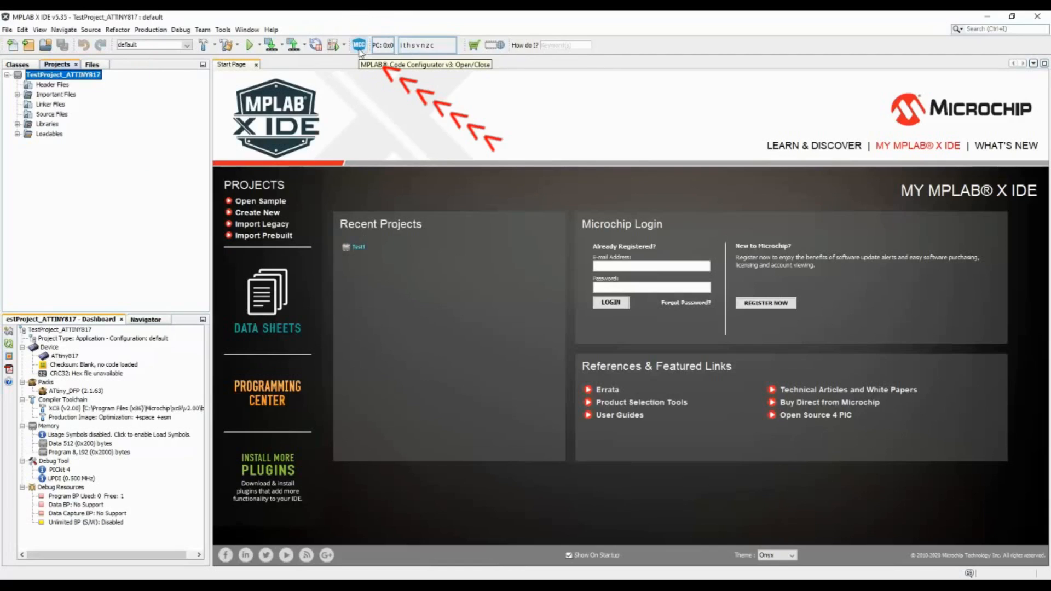
pyautogui.click(223, 30)
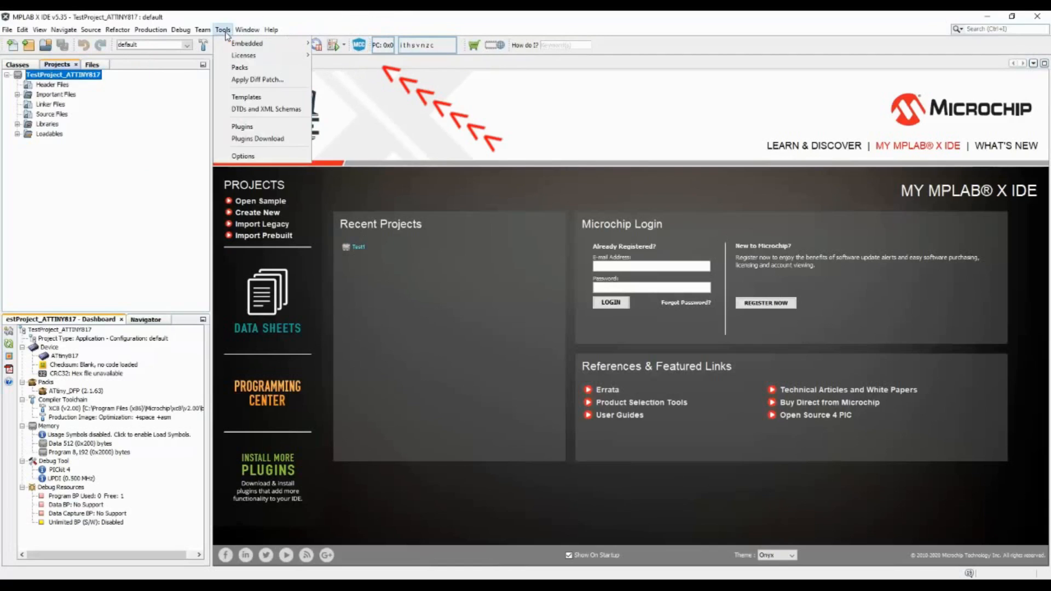
pyautogui.moveTo(230, 42)
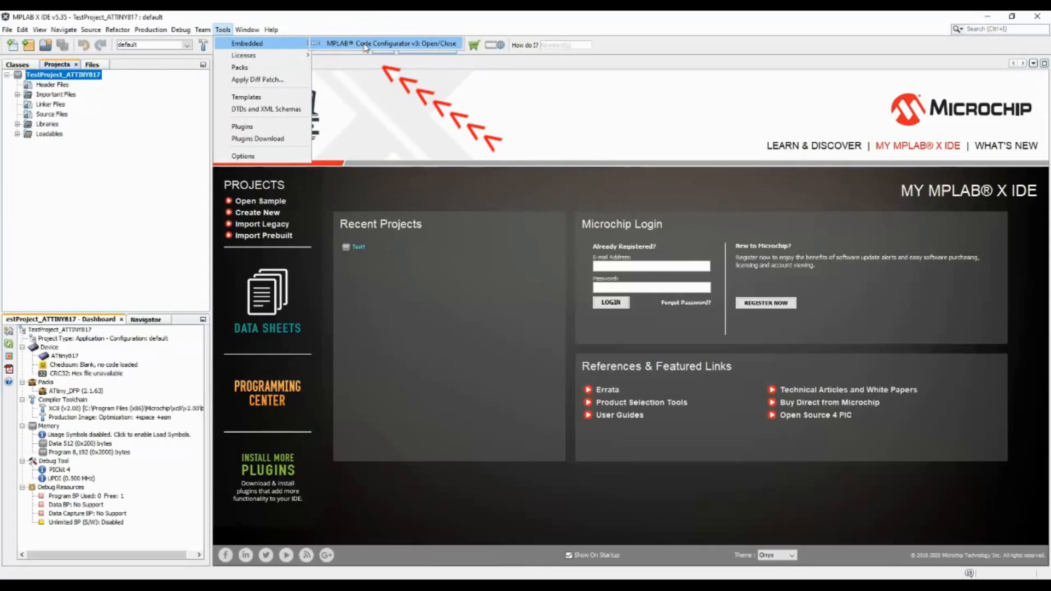
pyautogui.click(366, 44)
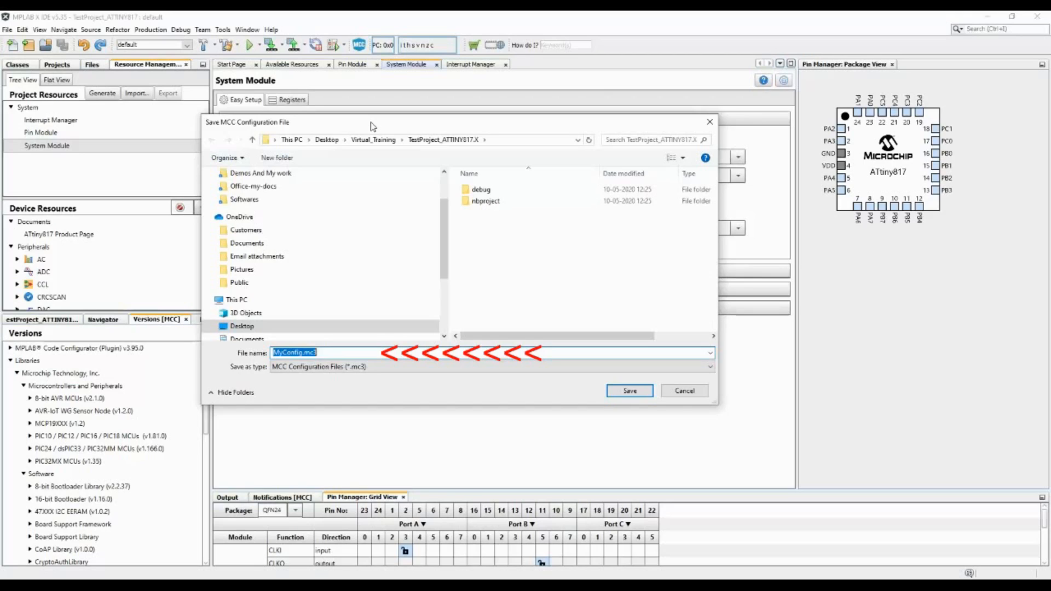
pyautogui.click(636, 396)
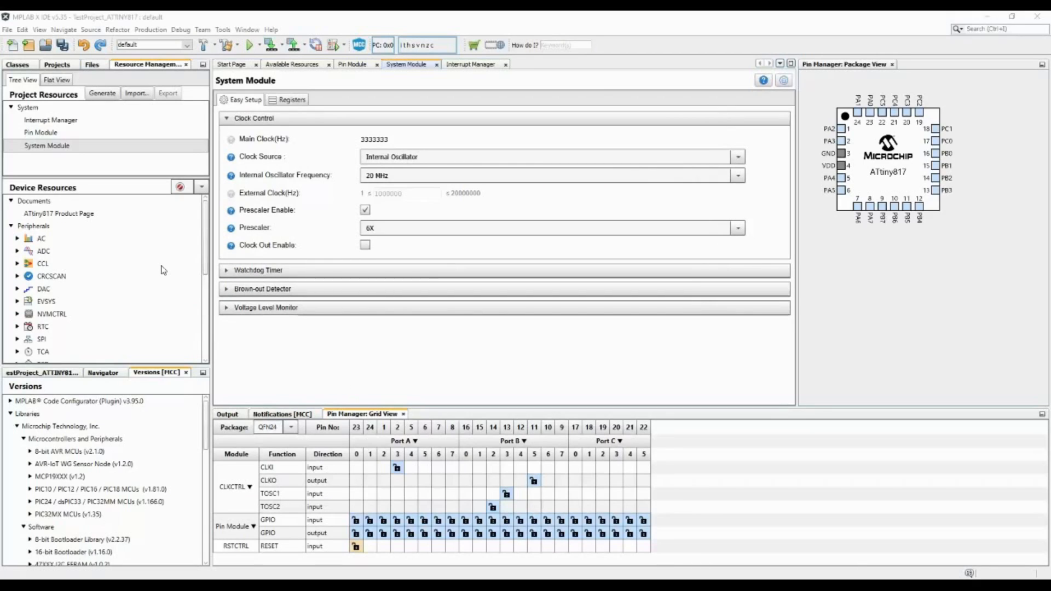
# Examine the System Module's clock source options and its watchdog timer, brown-out detector and voltage level monitor settings
pyautogui.click(136, 64)
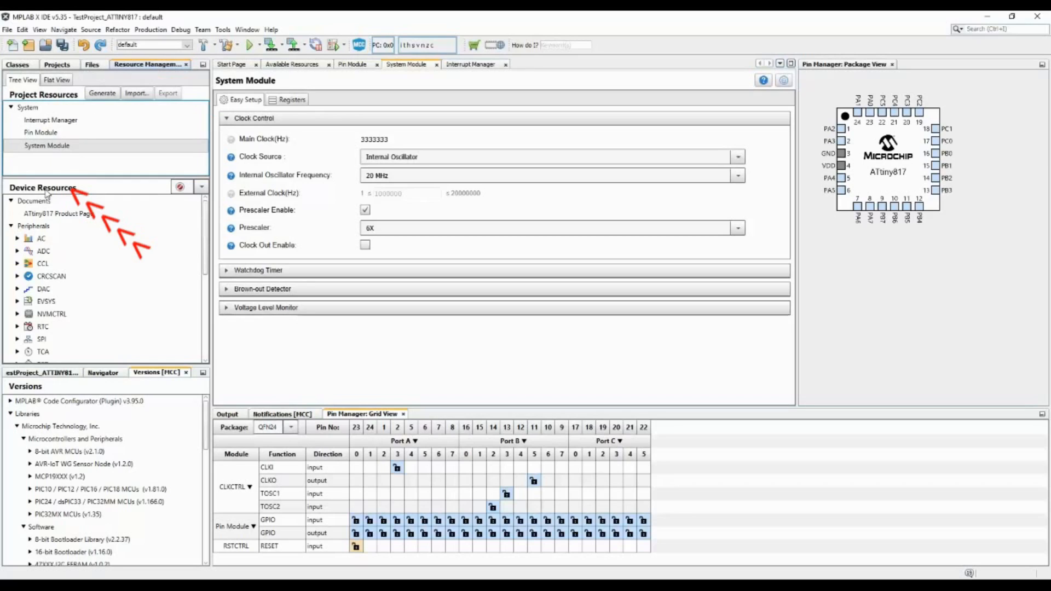
pyautogui.click(154, 377)
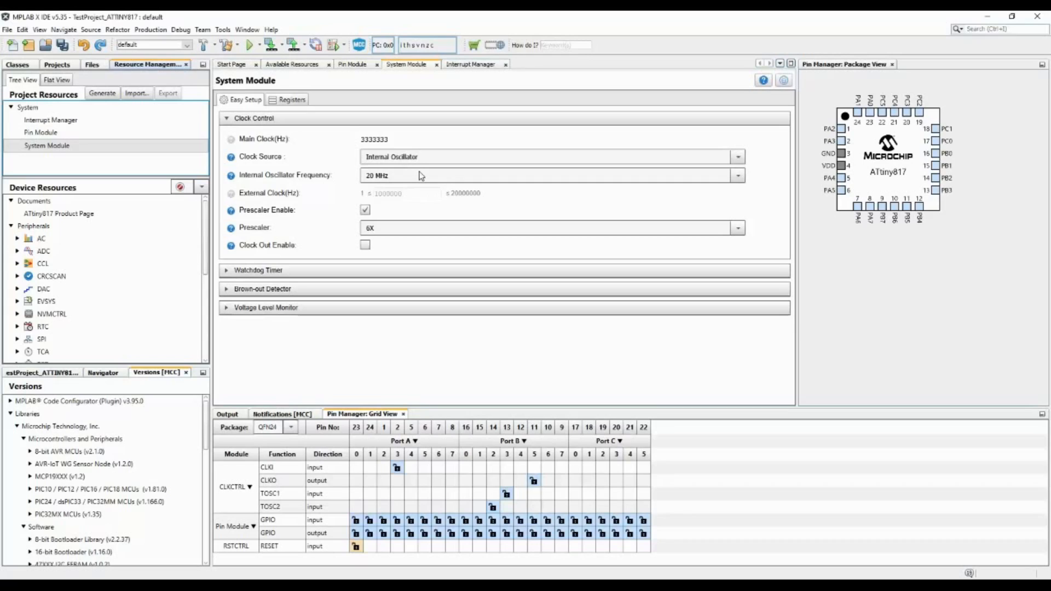
pyautogui.click(739, 159)
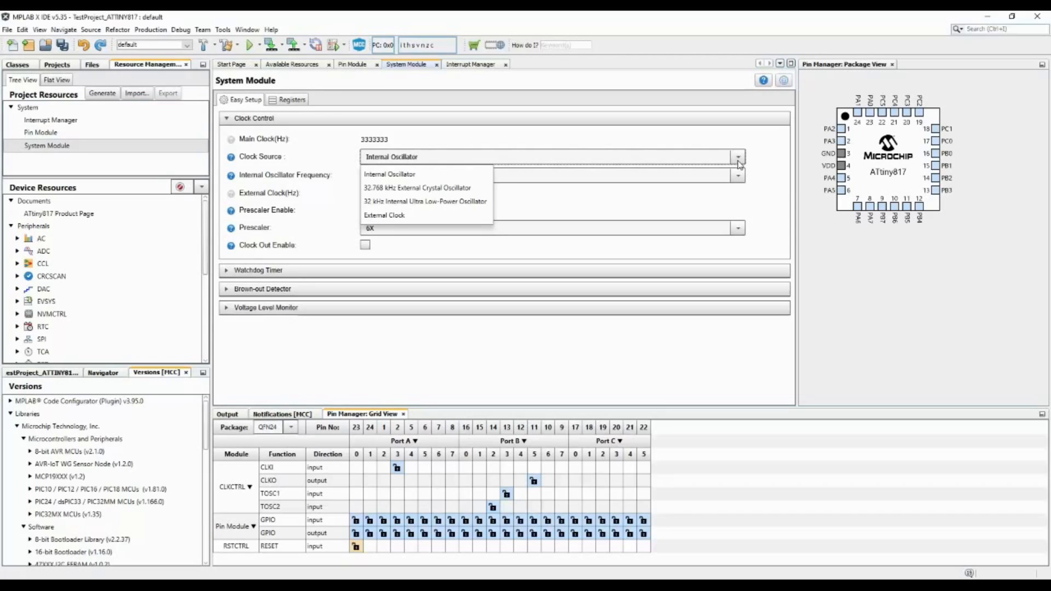
pyautogui.click(739, 159)
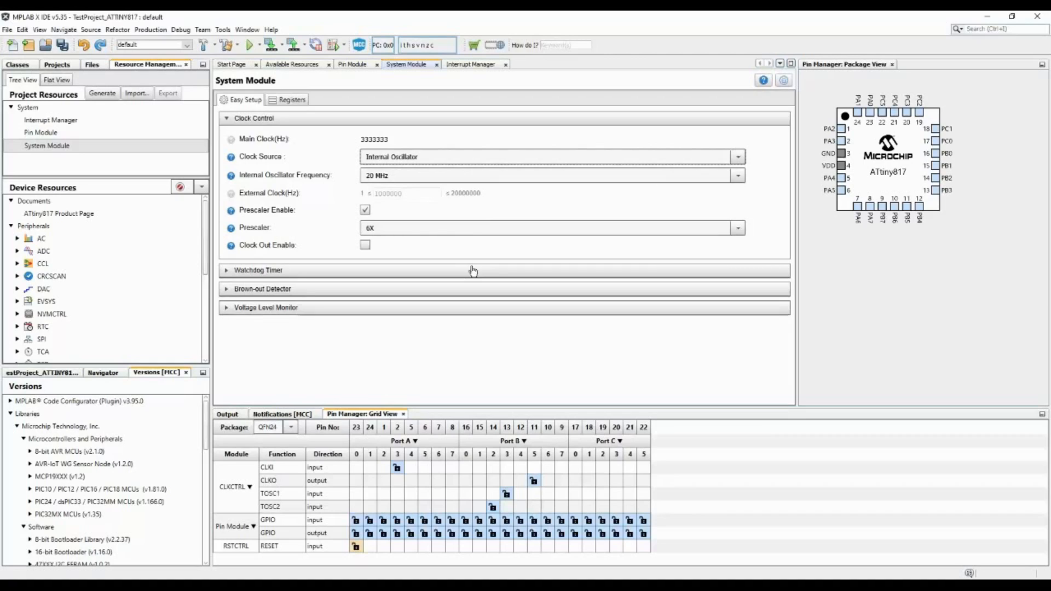
pyautogui.click(226, 271)
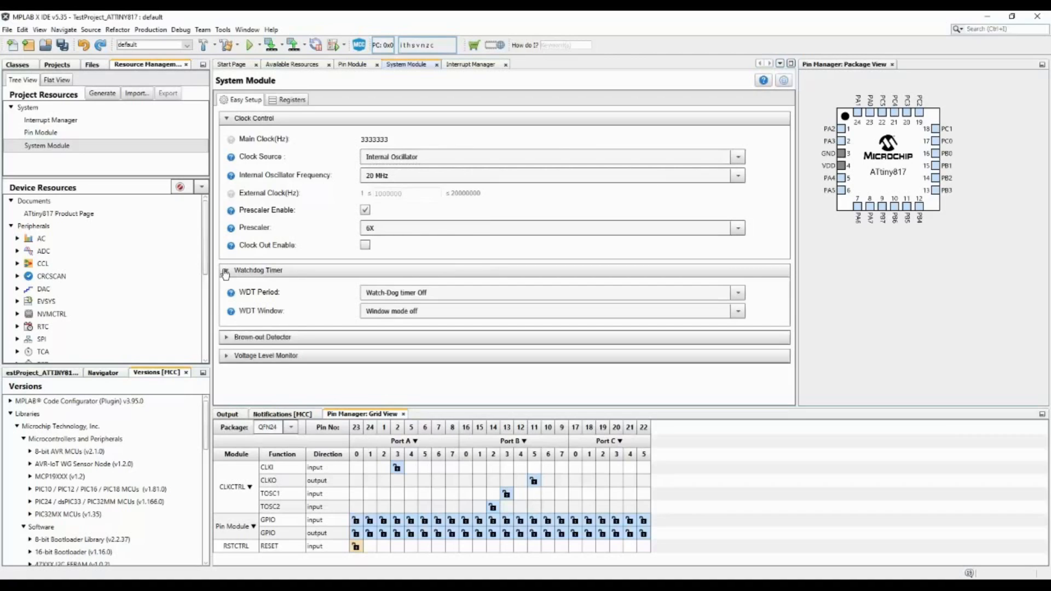
pyautogui.click(227, 338)
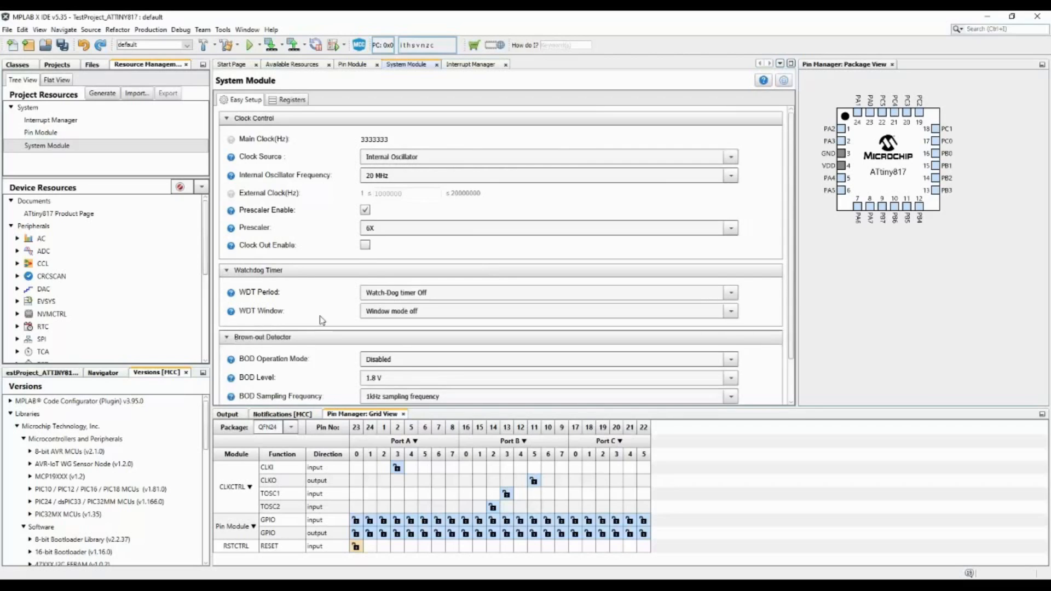
pyautogui.scroll(-2, 290, 334)
pyautogui.click(227, 394)
pyautogui.scroll(-3, 349, 310)
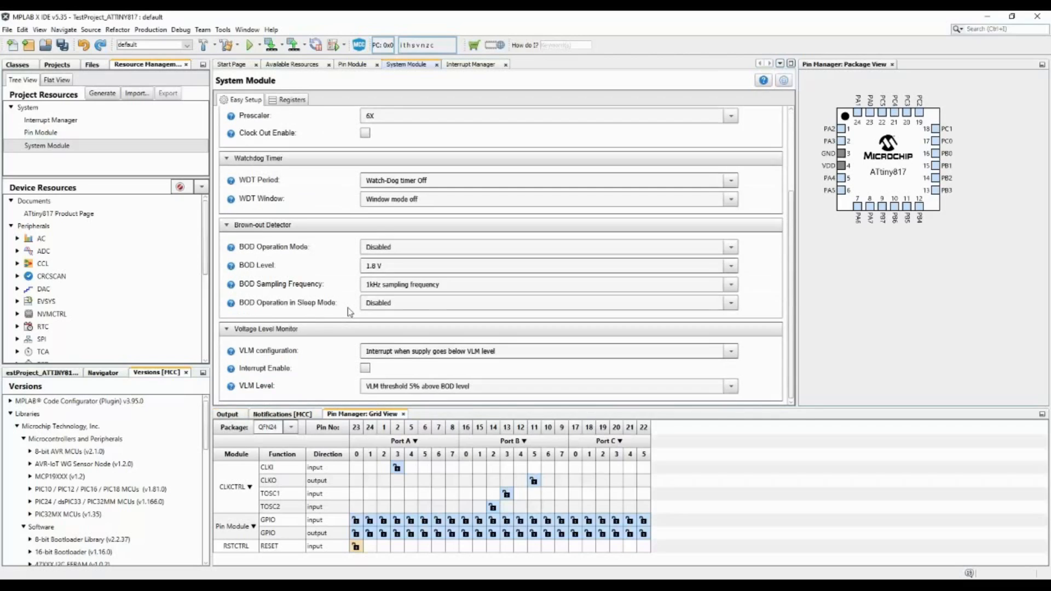
pyautogui.click(51, 119)
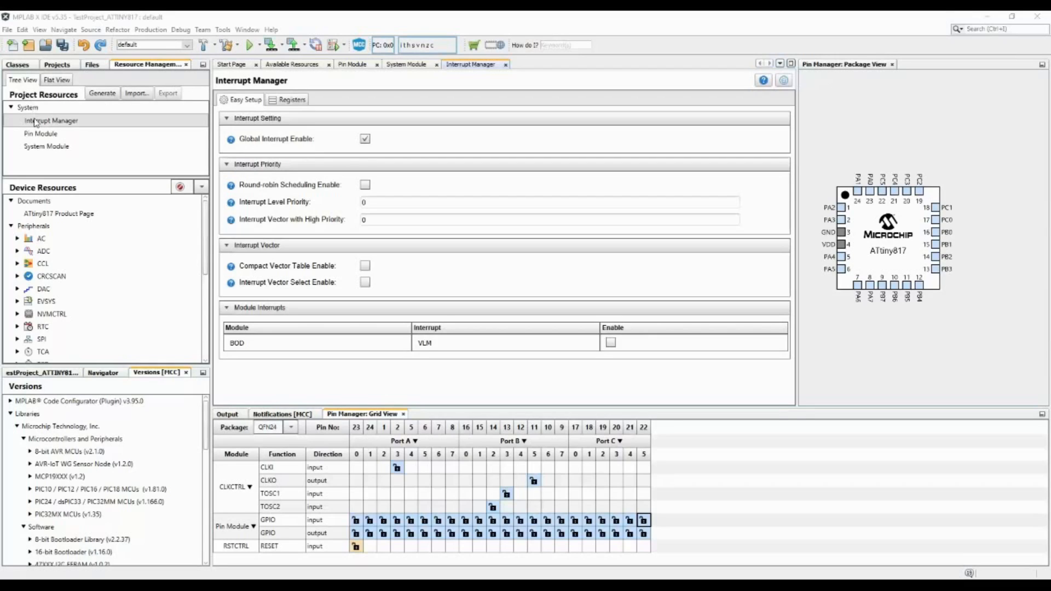
# Select Internal Oscillator as the clock source in the System Module
pyautogui.click(38, 151)
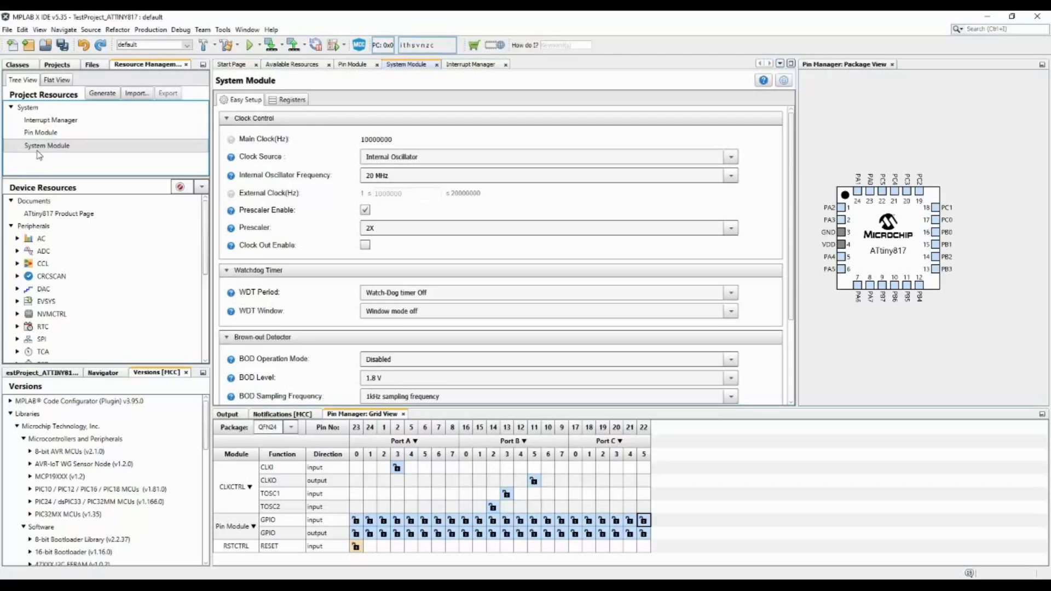
pyautogui.click(387, 159)
pyautogui.click(401, 295)
pyautogui.click(406, 372)
pyautogui.click(736, 158)
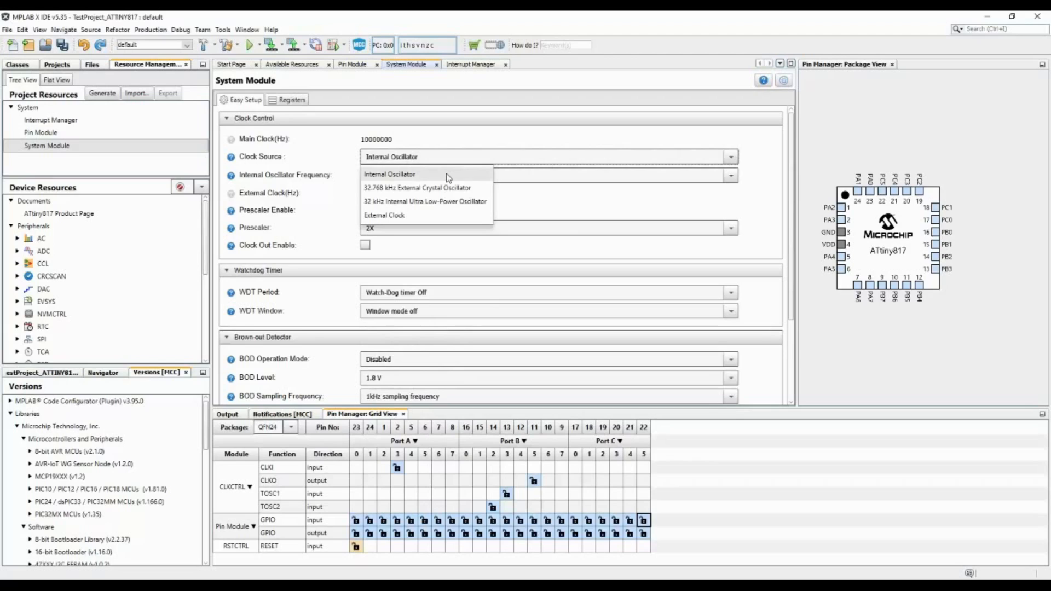
pyautogui.click(448, 176)
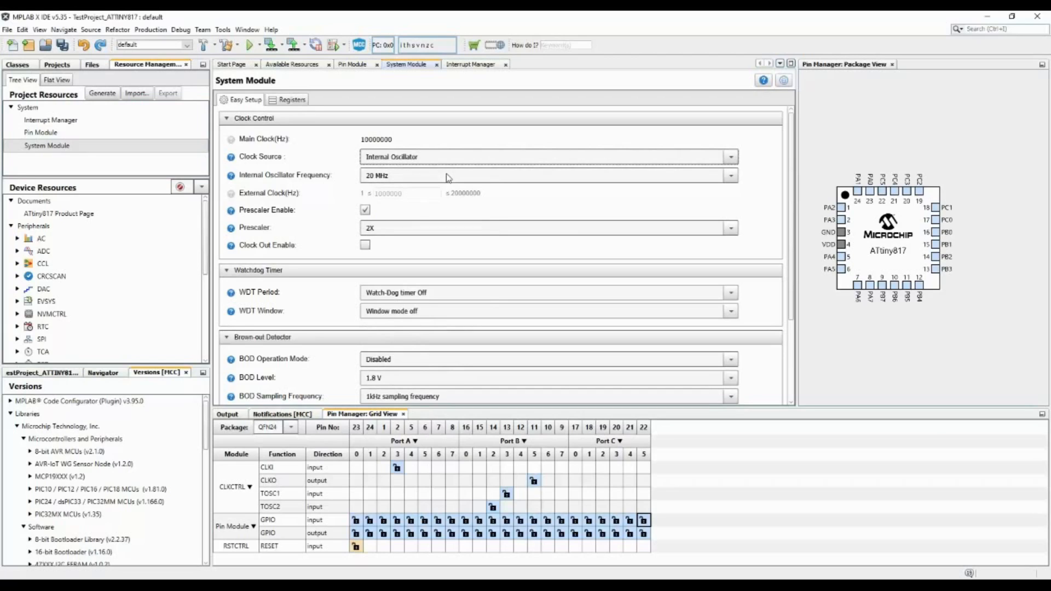
# Examine the Pin Module and the Interrupt Manager's Global Interrupt Enable setting
pyautogui.click(31, 134)
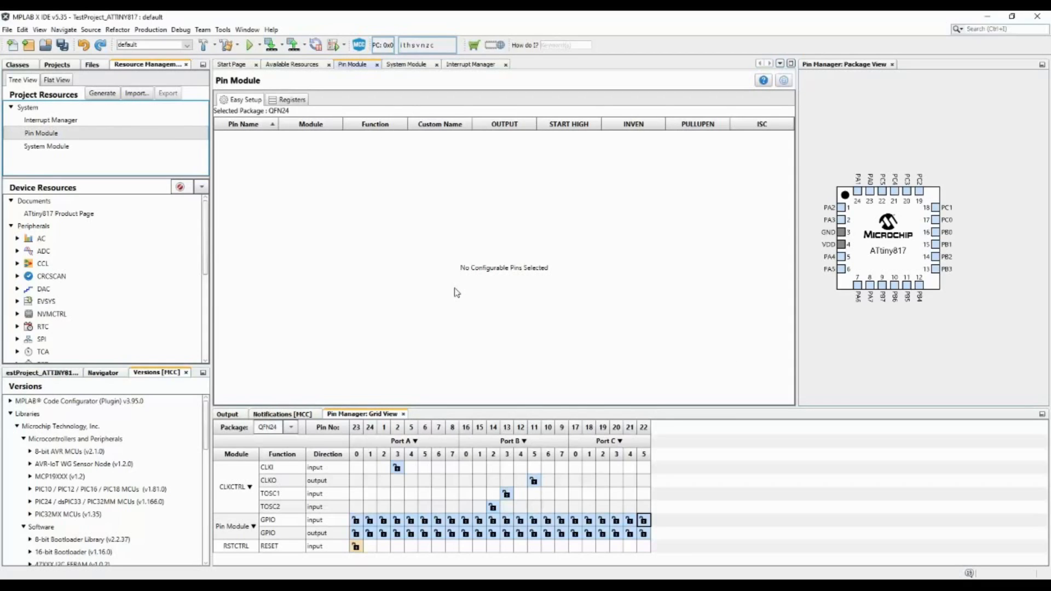
pyautogui.click(41, 121)
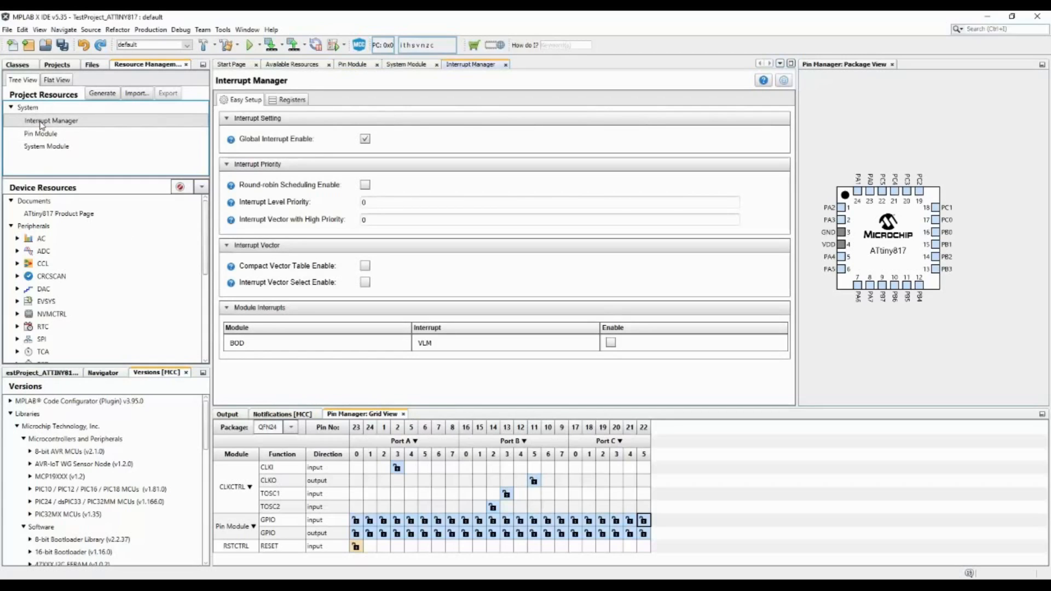
pyautogui.click(367, 140)
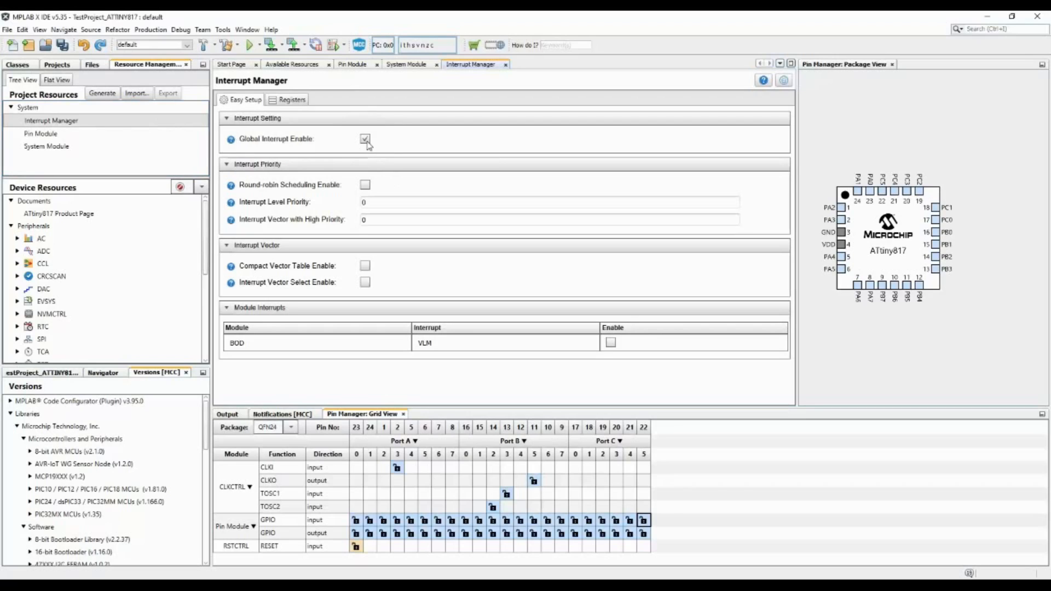
pyautogui.click(367, 141)
# Switch to Photos and check the user button and user LED pins of the ATtiny817 Xplained Mini in DemoBoard.jpg
pyautogui.click(591, 585)
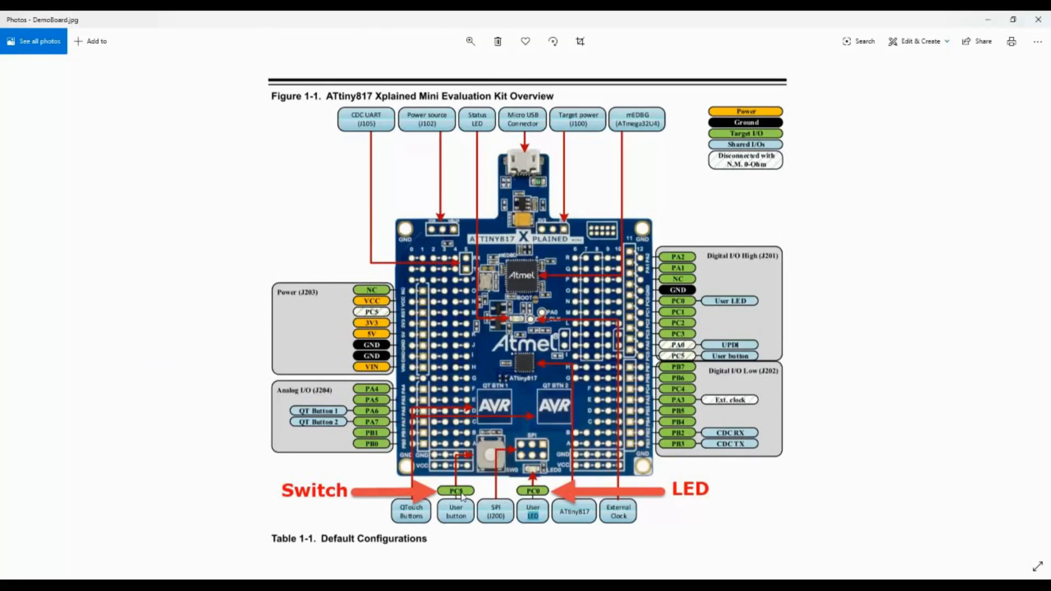
# Switch to MPLAB X IDE and assign PC0 as a GPIO output and PC5 as a GPIO input in the Pin Manager grid
pyautogui.click(610, 586)
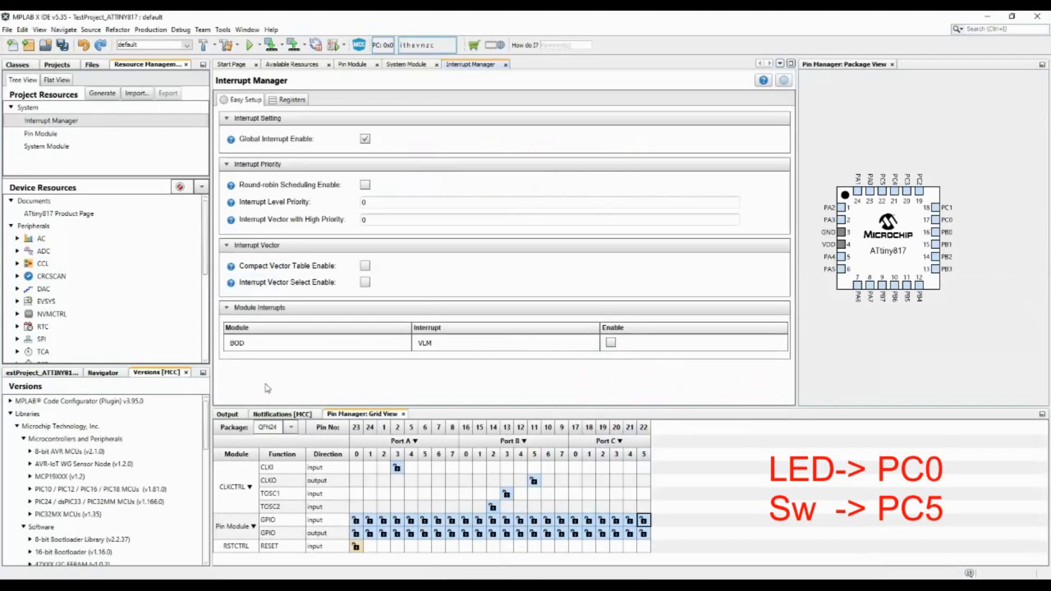
pyautogui.click(346, 416)
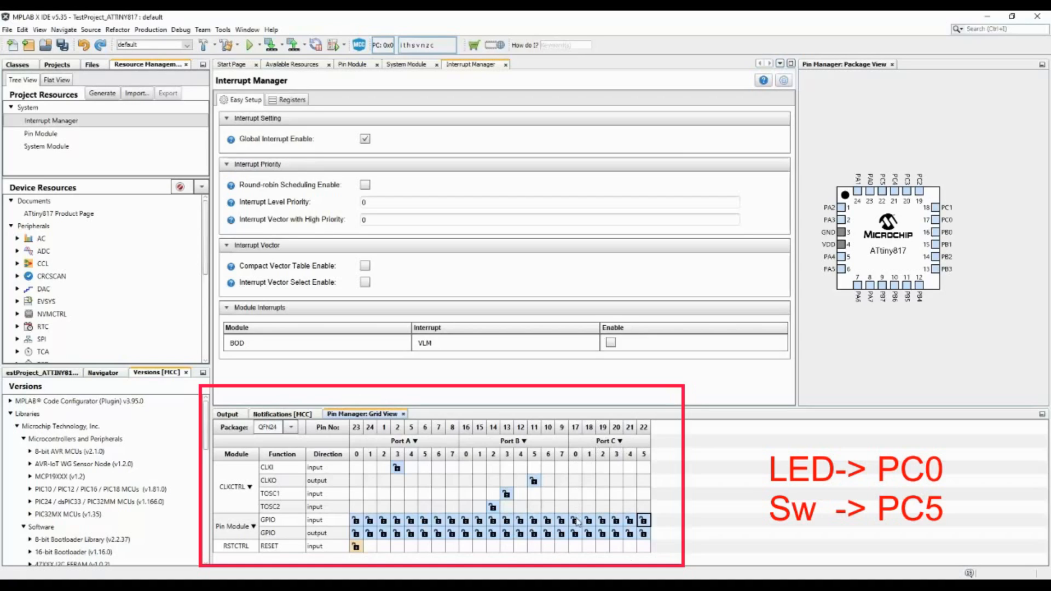
pyautogui.click(323, 534)
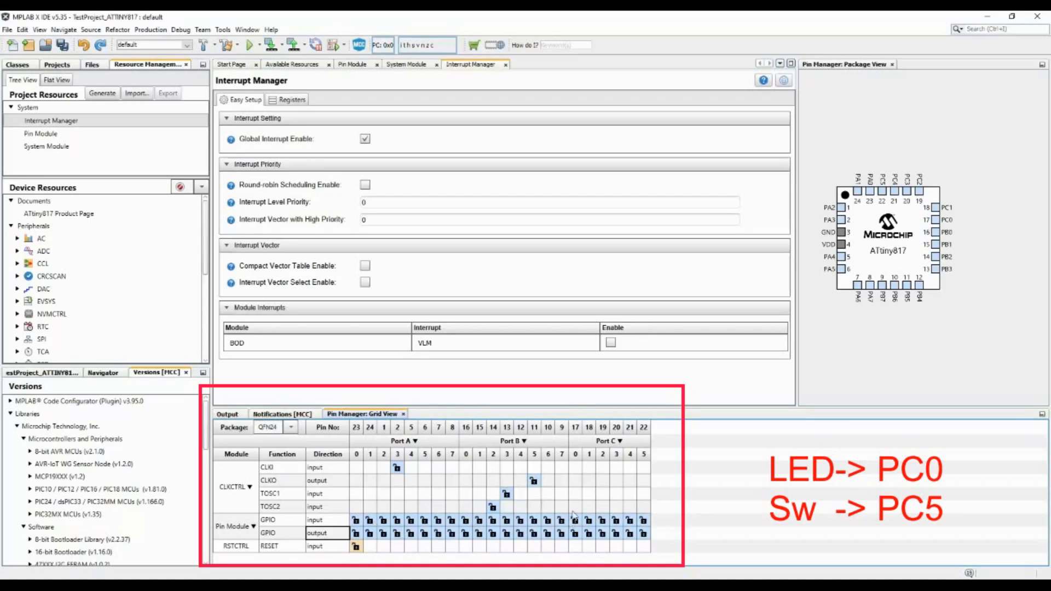
pyautogui.click(576, 535)
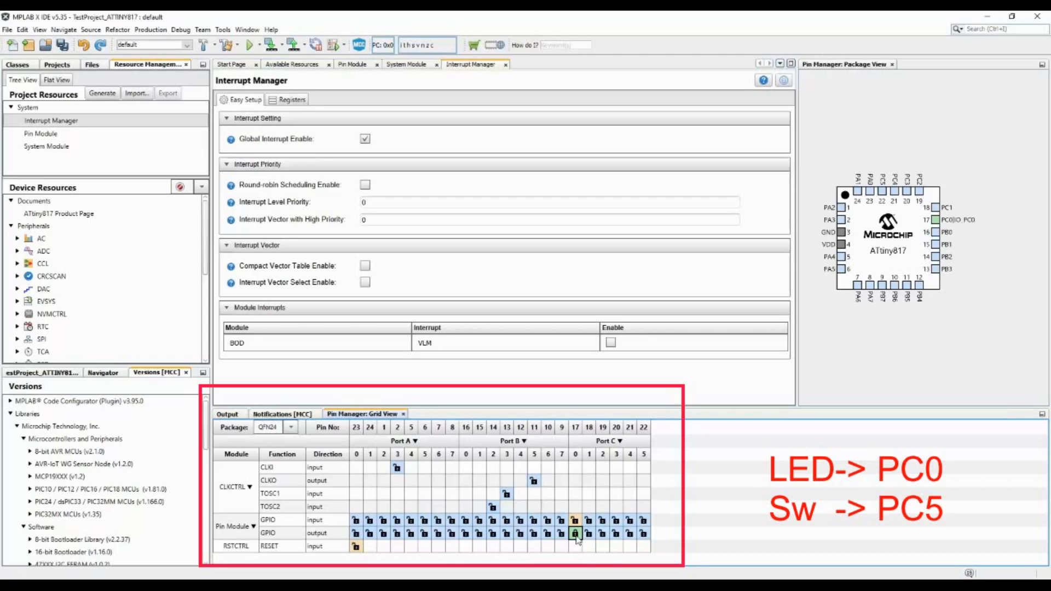
pyautogui.click(644, 520)
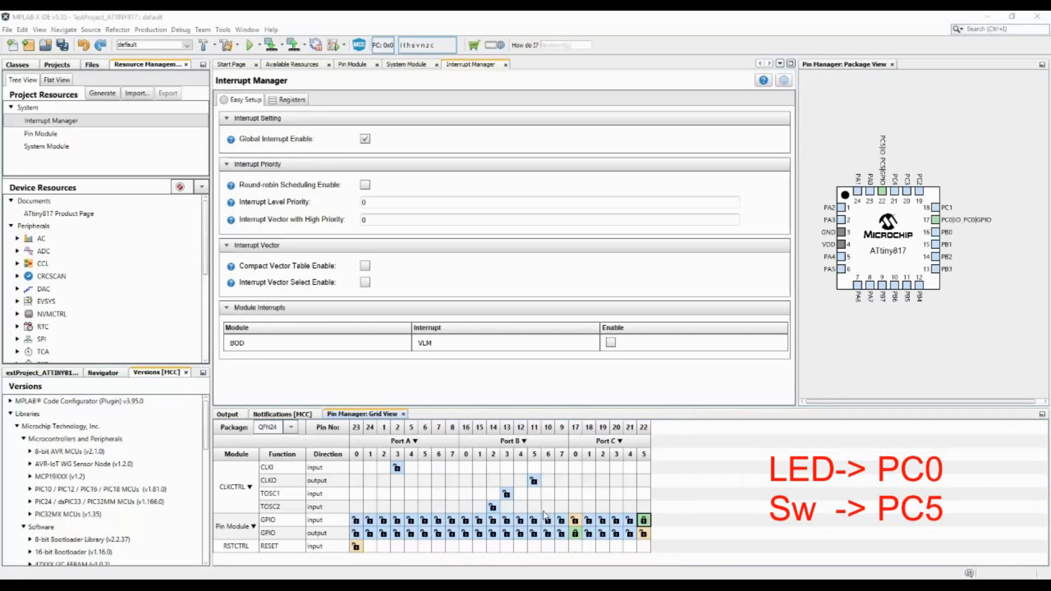
# Examine the PC0 and PC5 settings in the Pin Module and their assignment in the package view
pyautogui.click(354, 64)
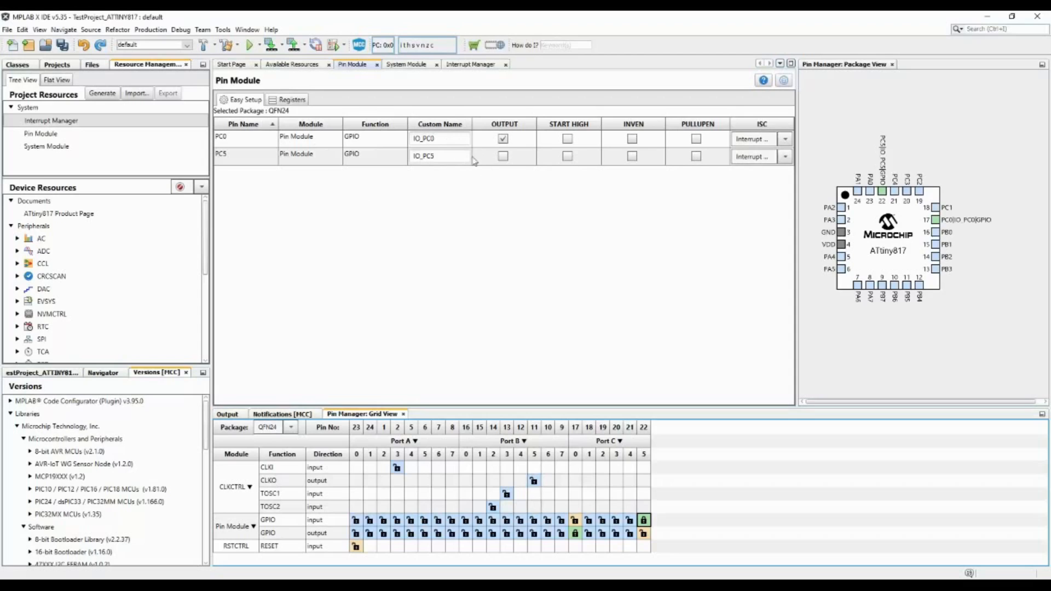
pyautogui.click(786, 140)
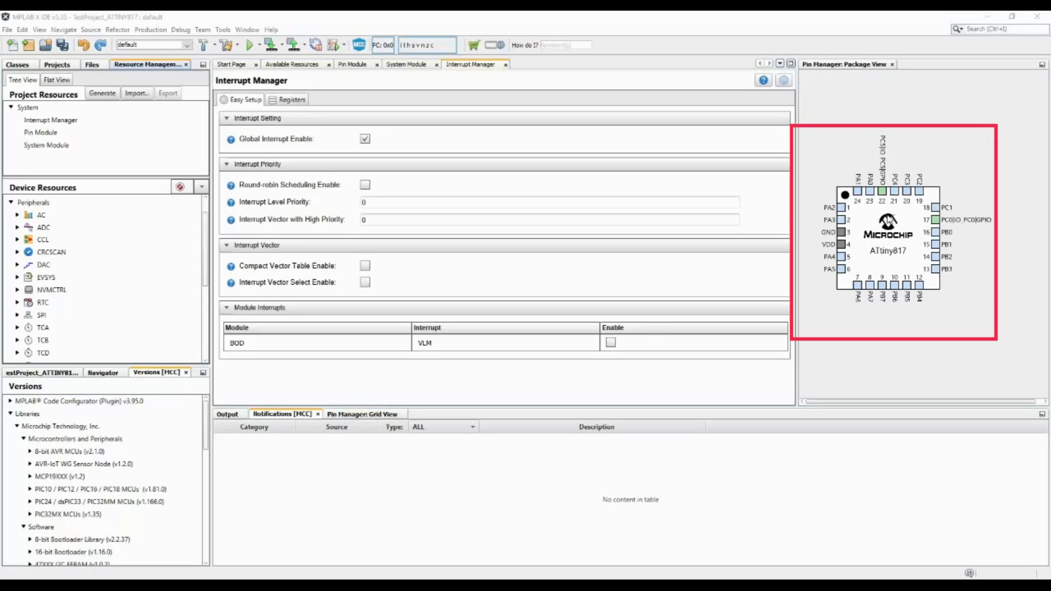
pyautogui.click(938, 221)
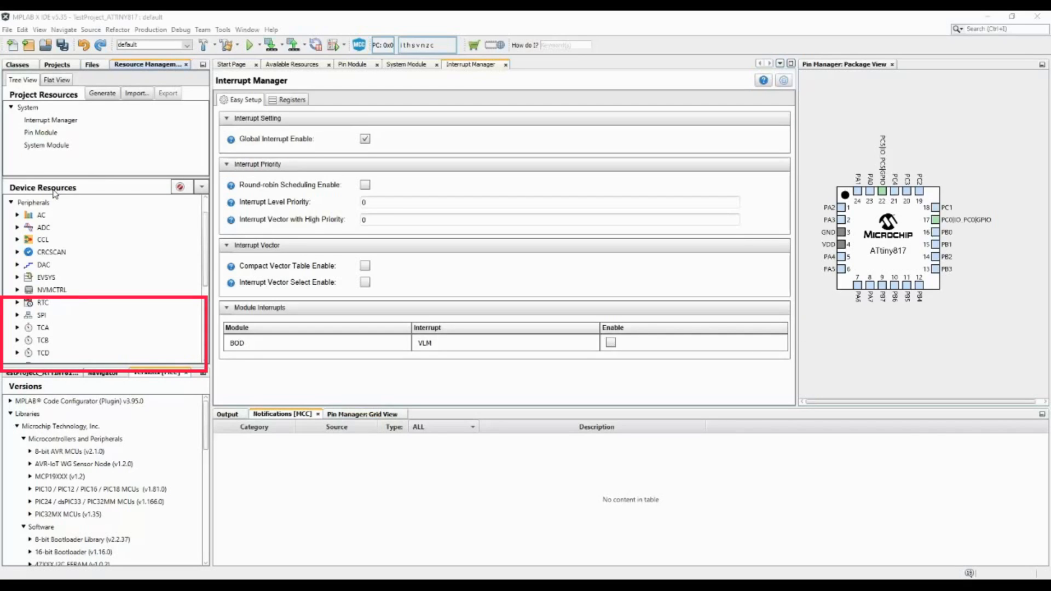
# Add the TCA0 timer from the TCA peripherals to the project resources
pyautogui.click(17, 328)
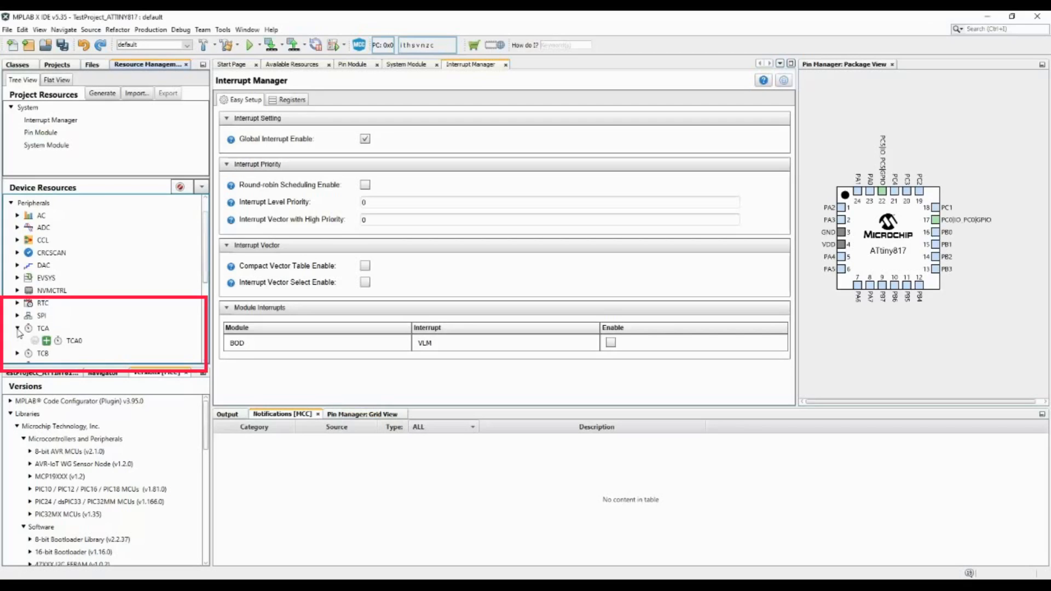
pyautogui.click(46, 341)
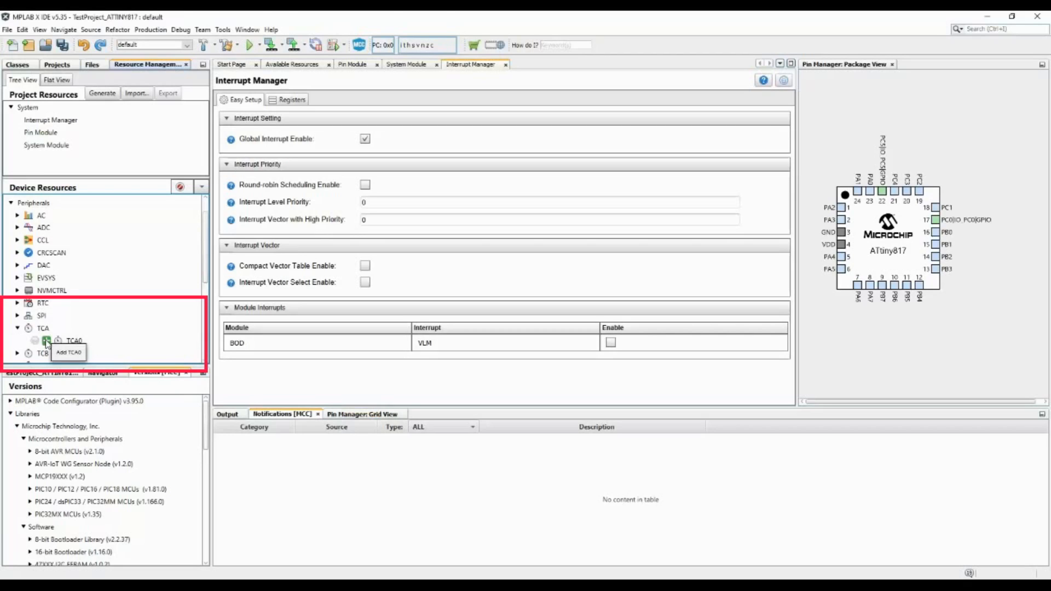
pyautogui.click(47, 341)
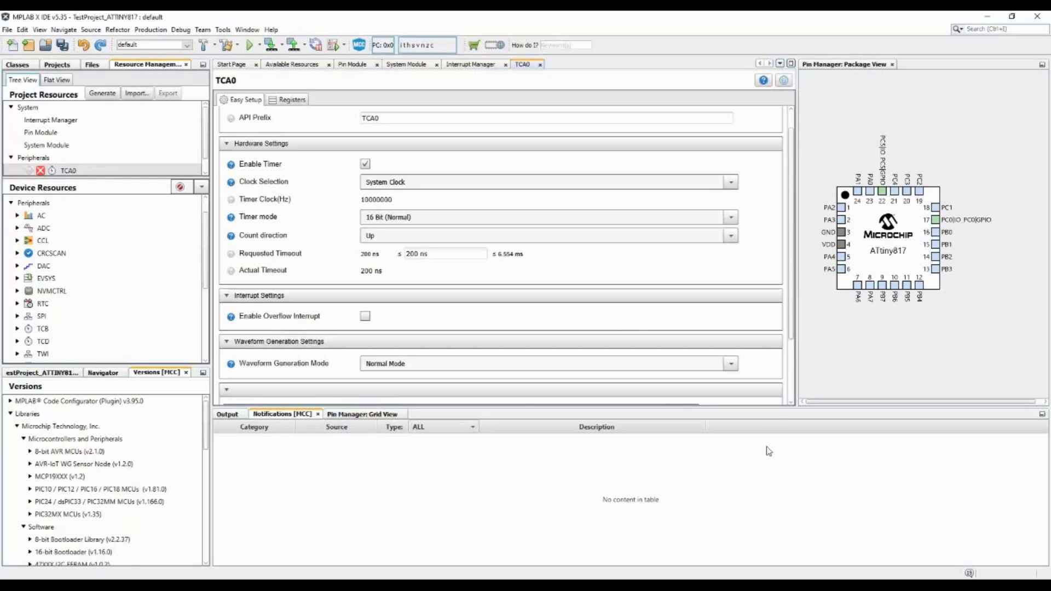
# Check TCA0's timer mode options, keeping 16 Bit (Normal), and enable its overflow interrupt
pyautogui.moveTo(790, 274); pyautogui.dragTo(790, 298)
pyautogui.scroll(3, 791, 293)
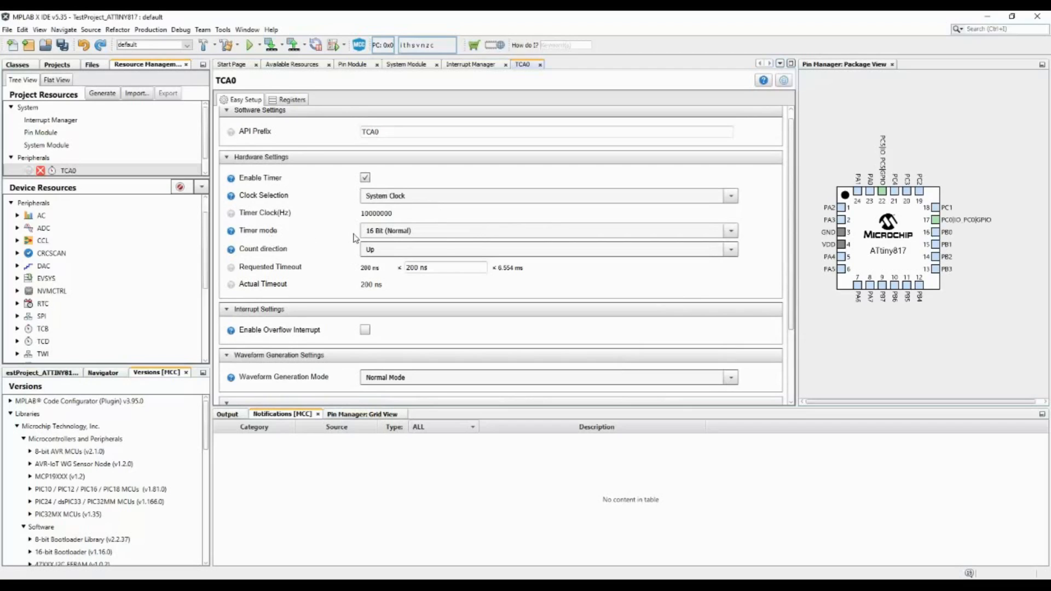
pyautogui.click(460, 232)
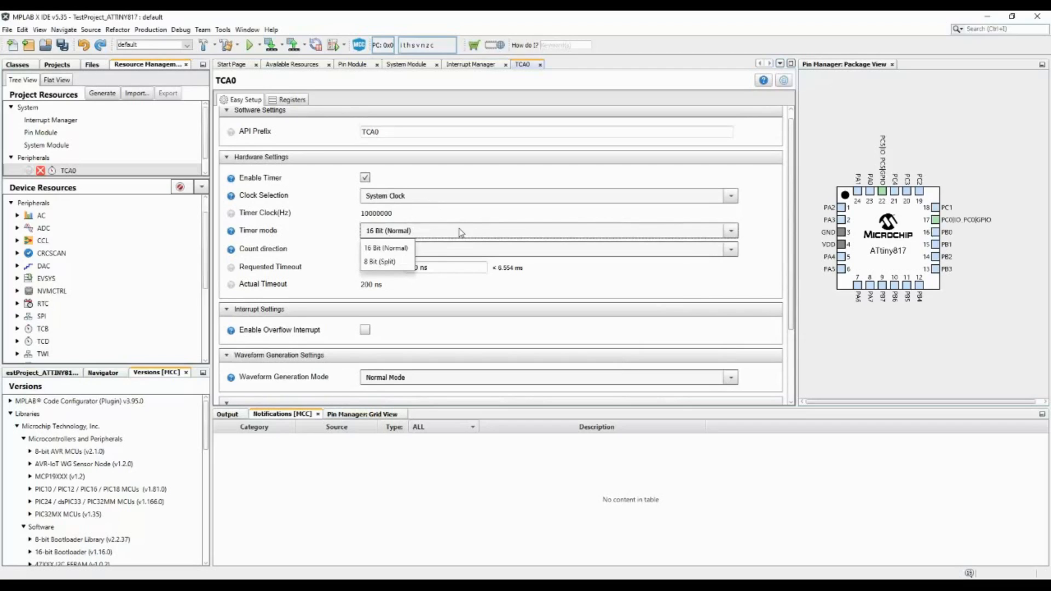
pyautogui.click(460, 232)
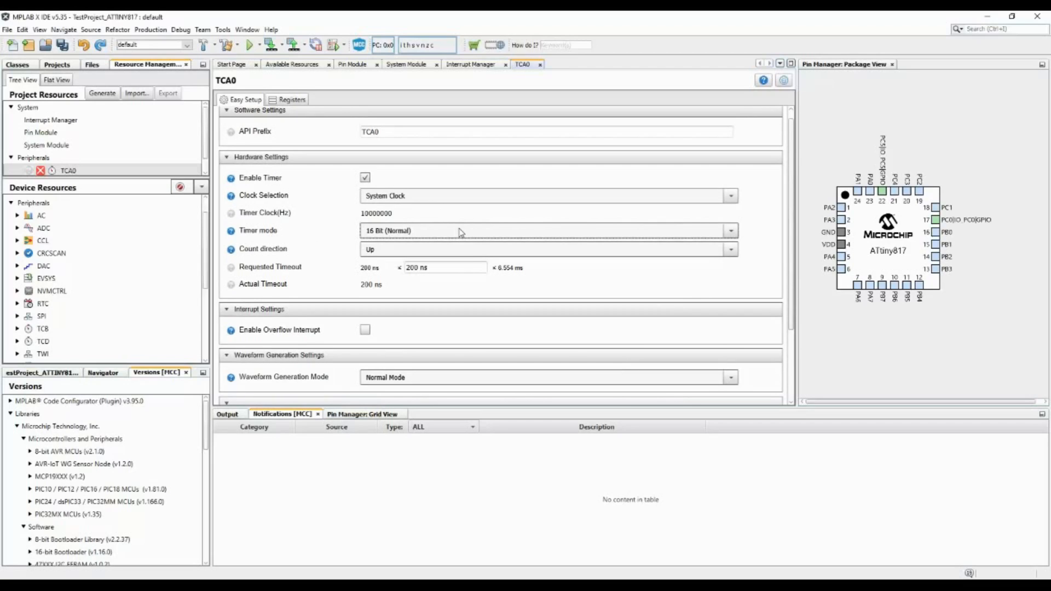
pyautogui.moveTo(796, 237); pyautogui.dragTo(796, 274)
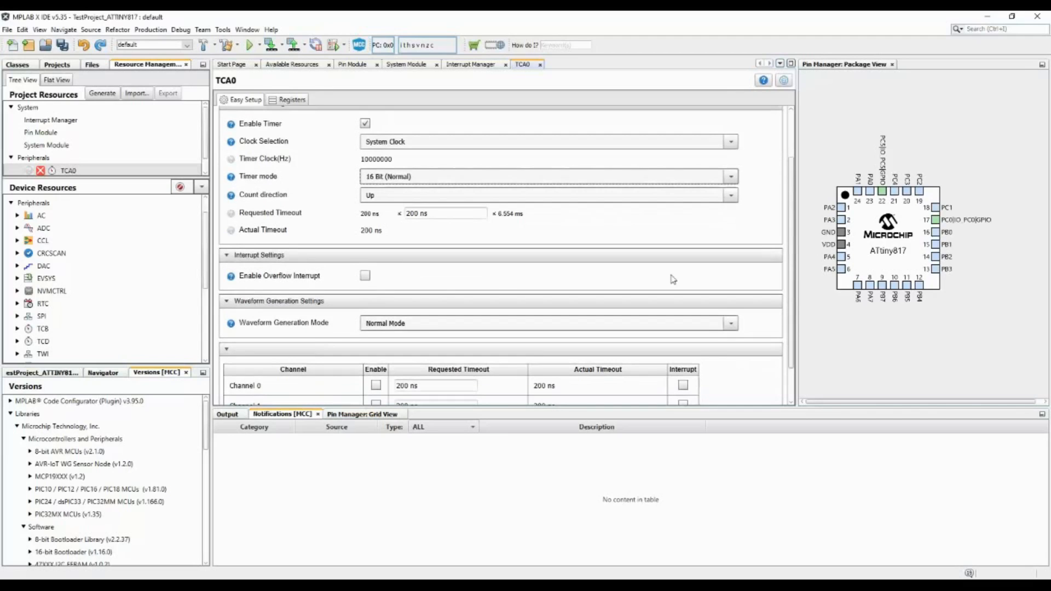
pyautogui.click(365, 277)
pyautogui.moveTo(794, 250)
pyautogui.mouseDown()
pyautogui.moveTo(795, 288)
pyautogui.moveTo(797, 257)
pyautogui.mouseUp()
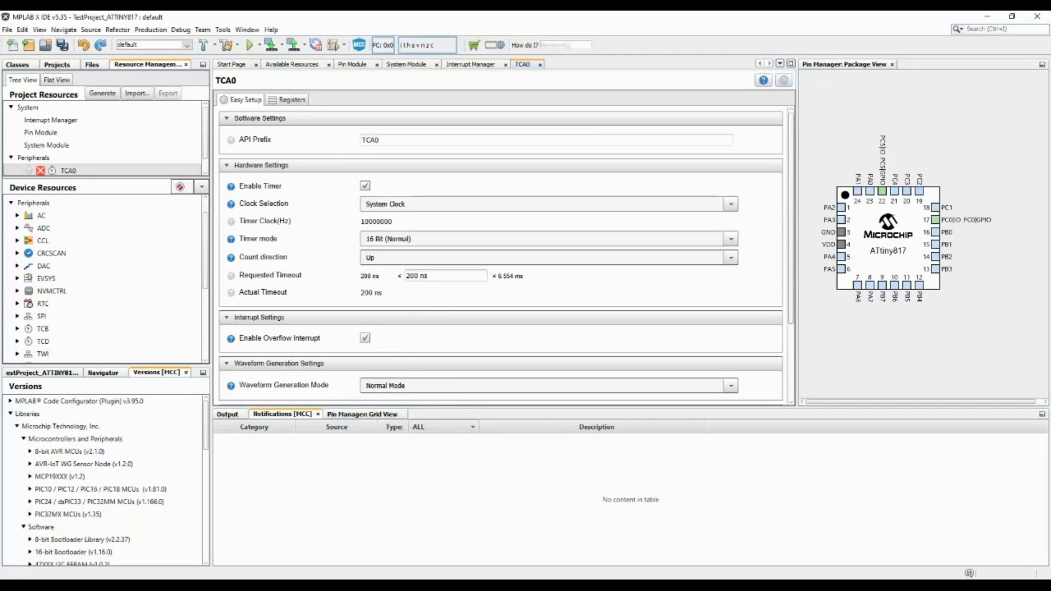
# Generate the MCC code for the project and review the list of generated files in the output log
pyautogui.click(104, 94)
pyautogui.click(104, 94)
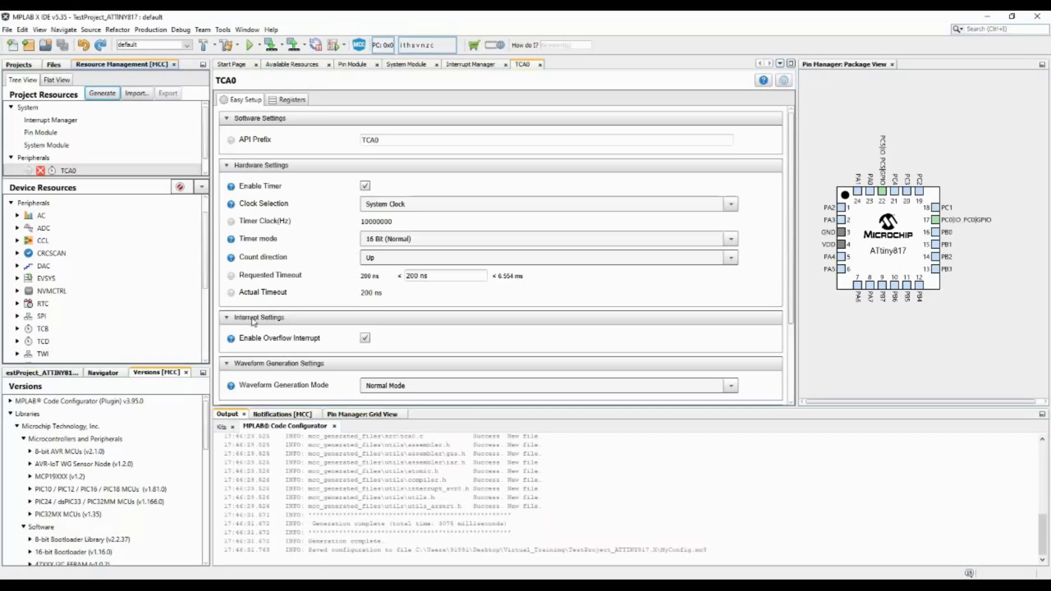
pyautogui.click(329, 544)
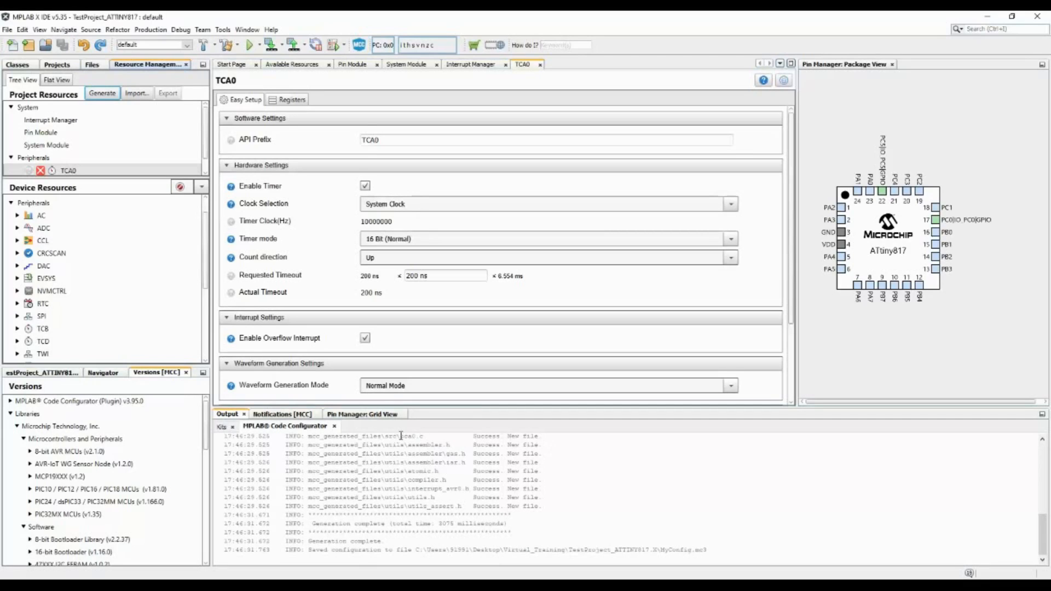
pyautogui.scroll(3, 1038, 529)
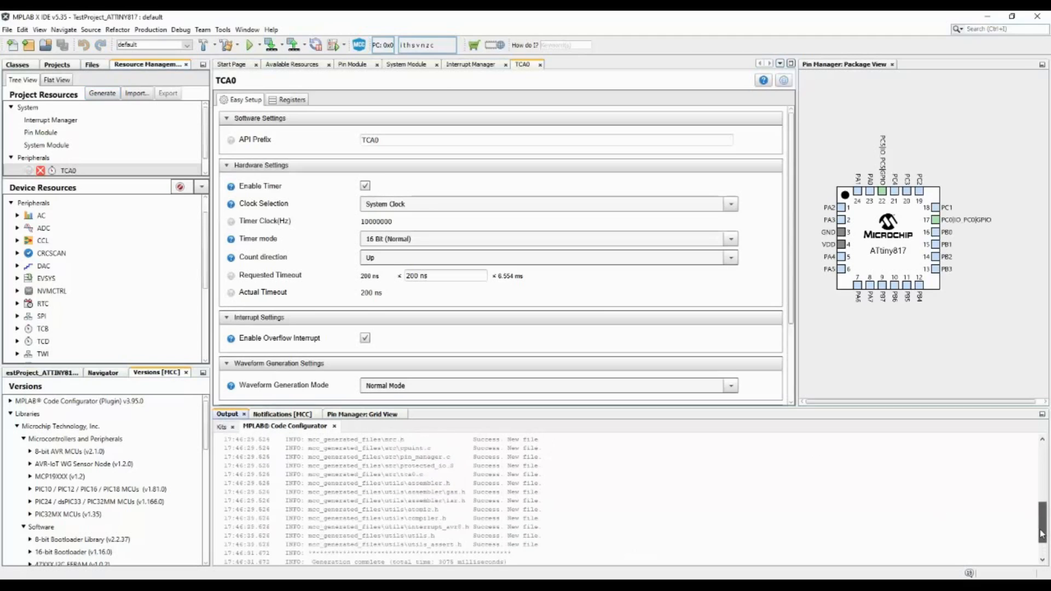
pyautogui.scroll(5, 1036, 485)
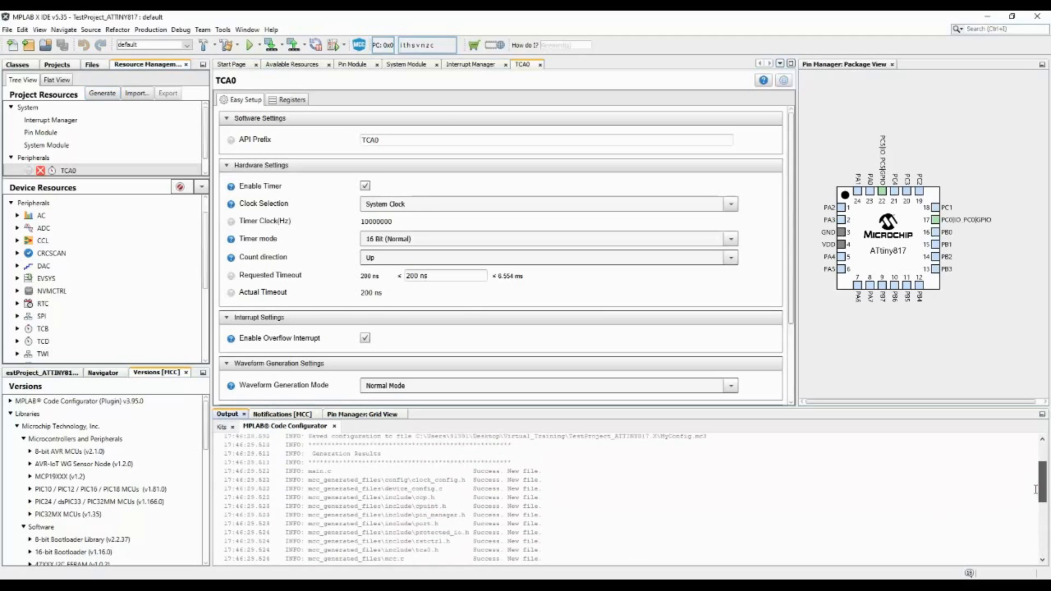
pyautogui.scroll(-5, 1036, 493)
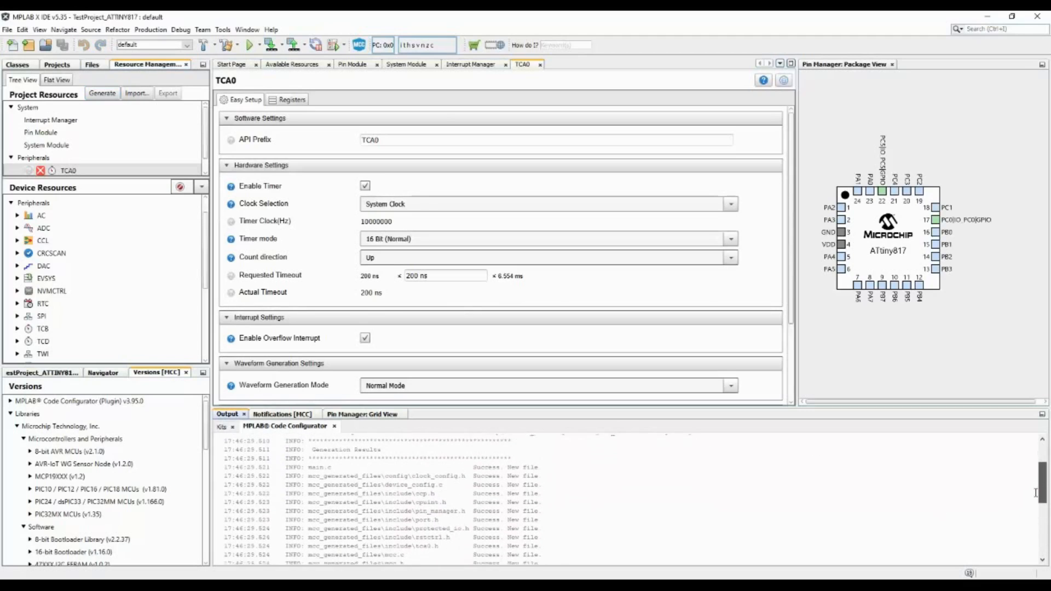
pyautogui.scroll(-3, 1036, 519)
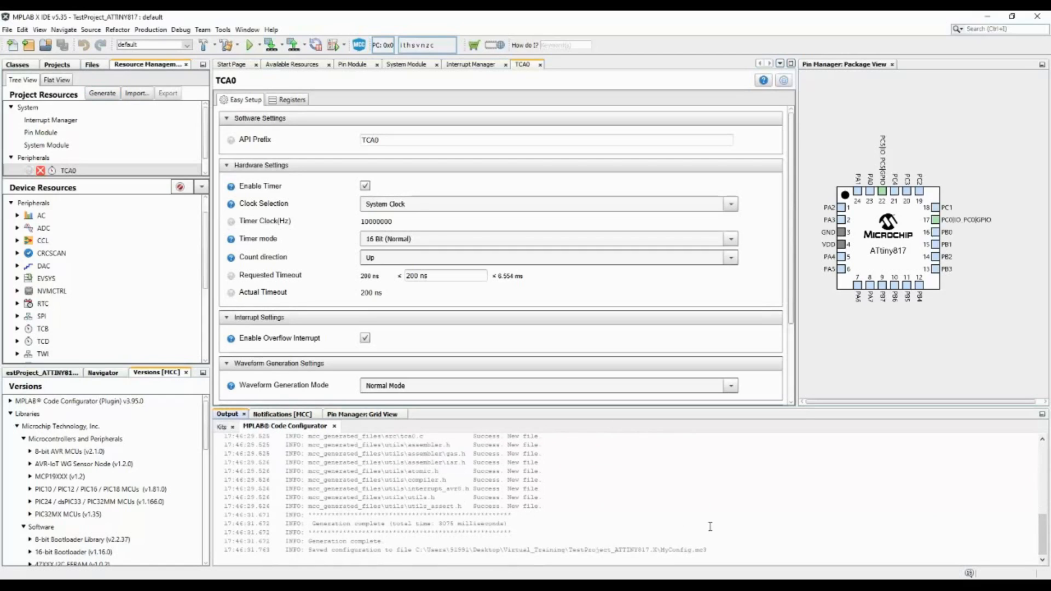
# Expand the MCC Generated Files folders under the project's Source Files and Header Files
pyautogui.click(63, 67)
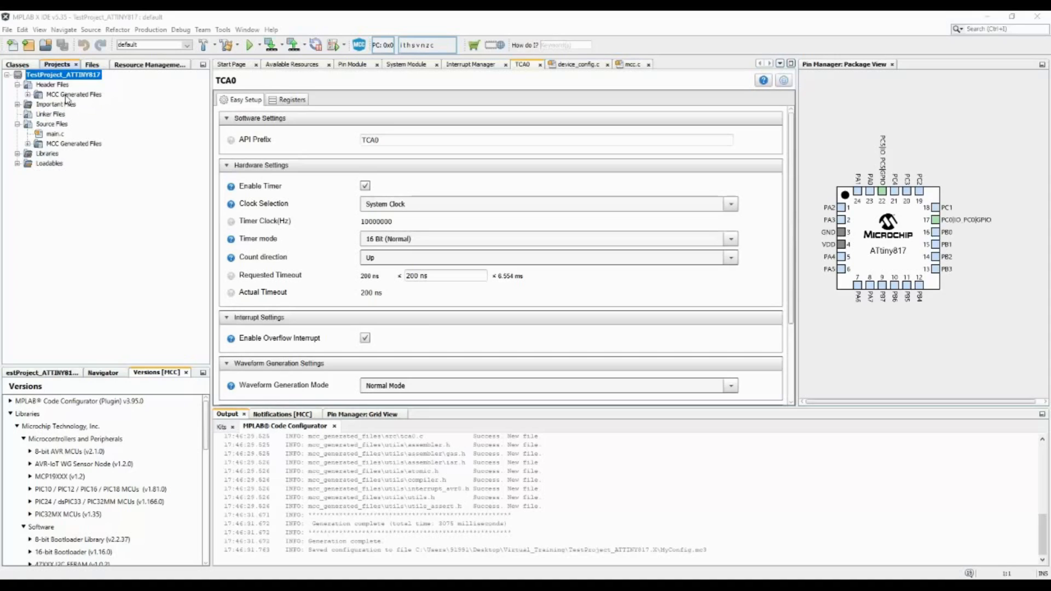
pyautogui.click(50, 125)
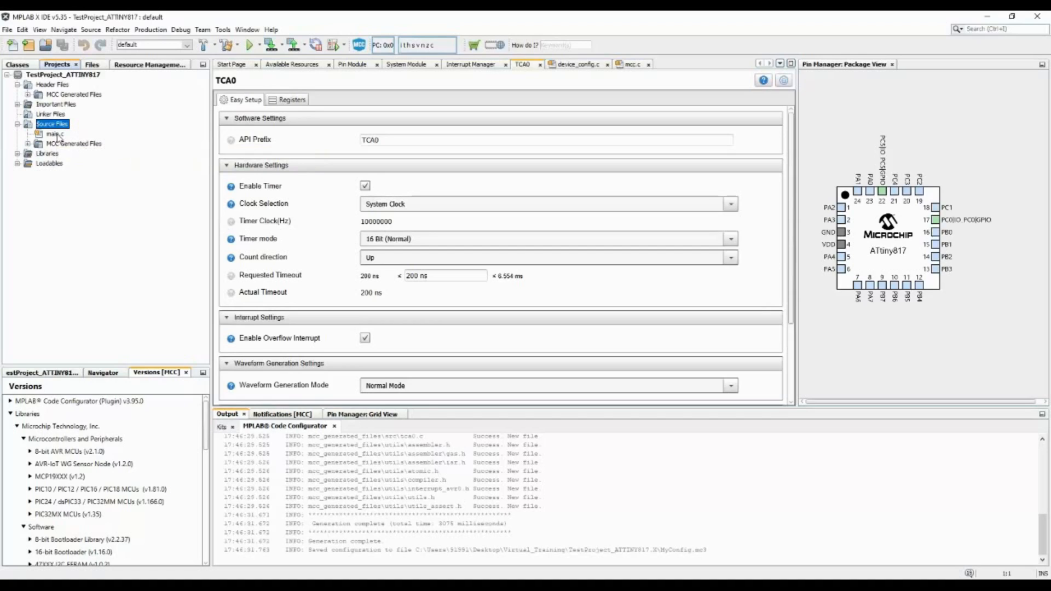
pyautogui.click(60, 145)
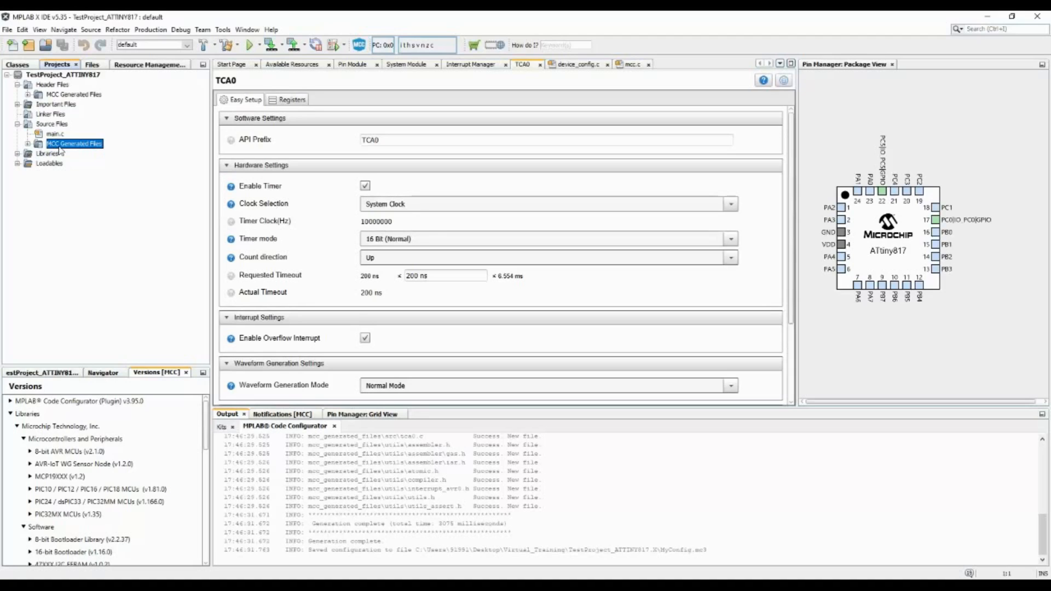
pyautogui.click(28, 144)
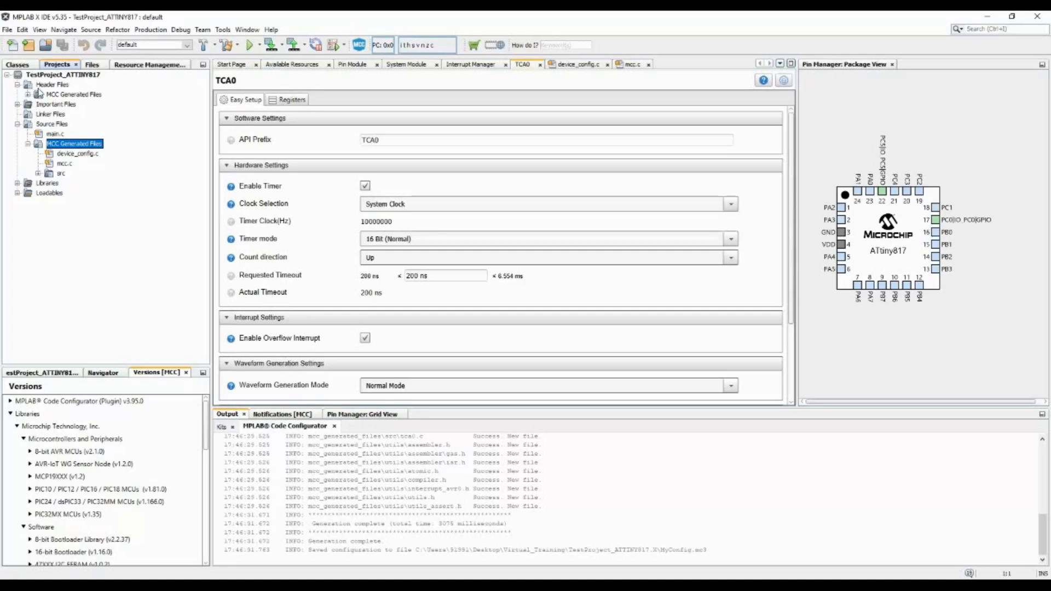
pyautogui.click(49, 85)
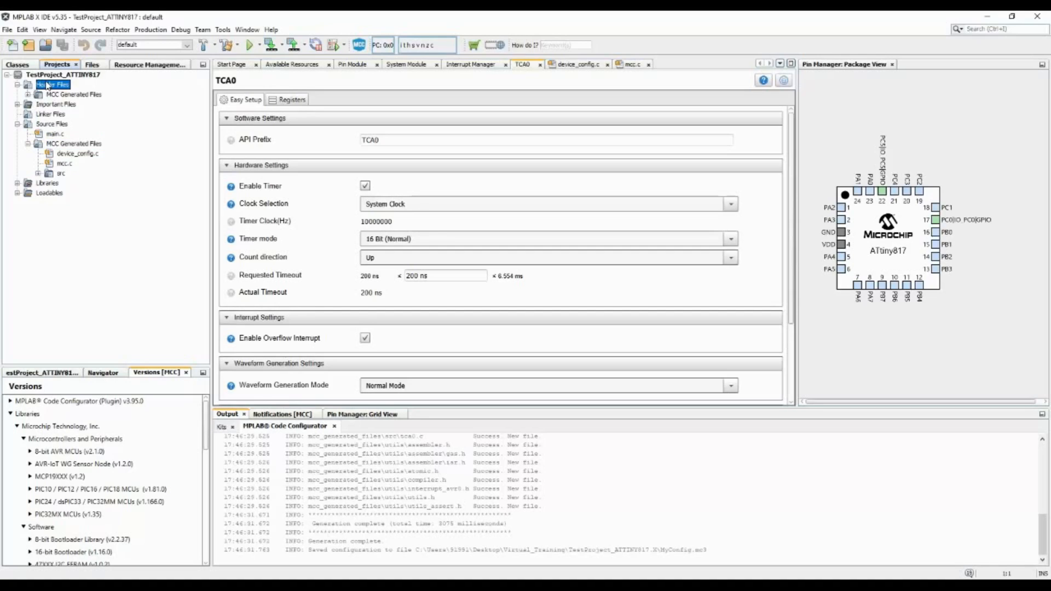
pyautogui.click(28, 96)
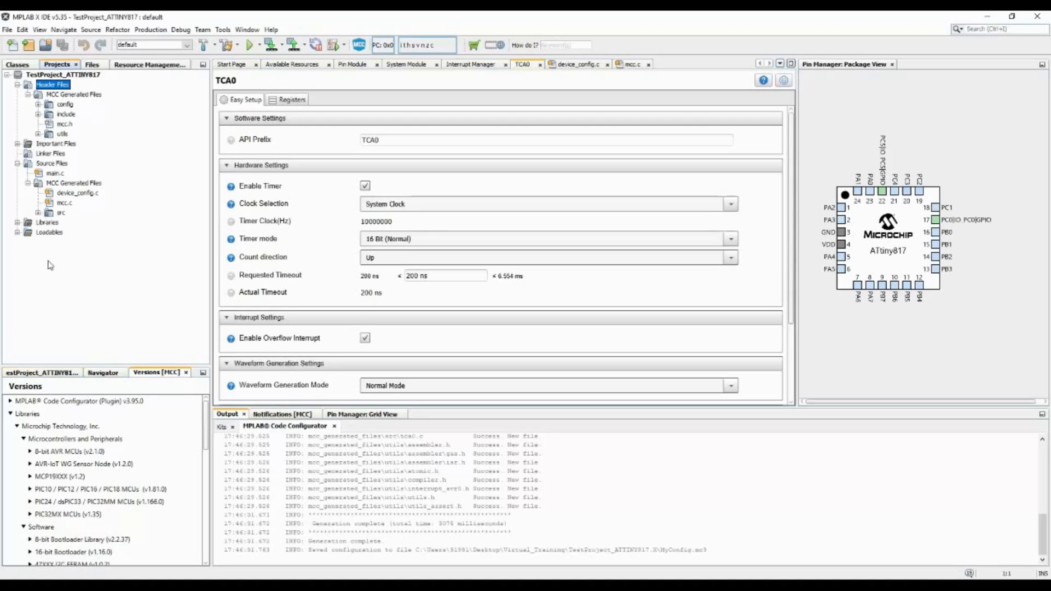
# Examine the fuse configuration in device_config.c and the SYSTEM_Initialize function in mcc.c
pyautogui.doubleClick(69, 195)
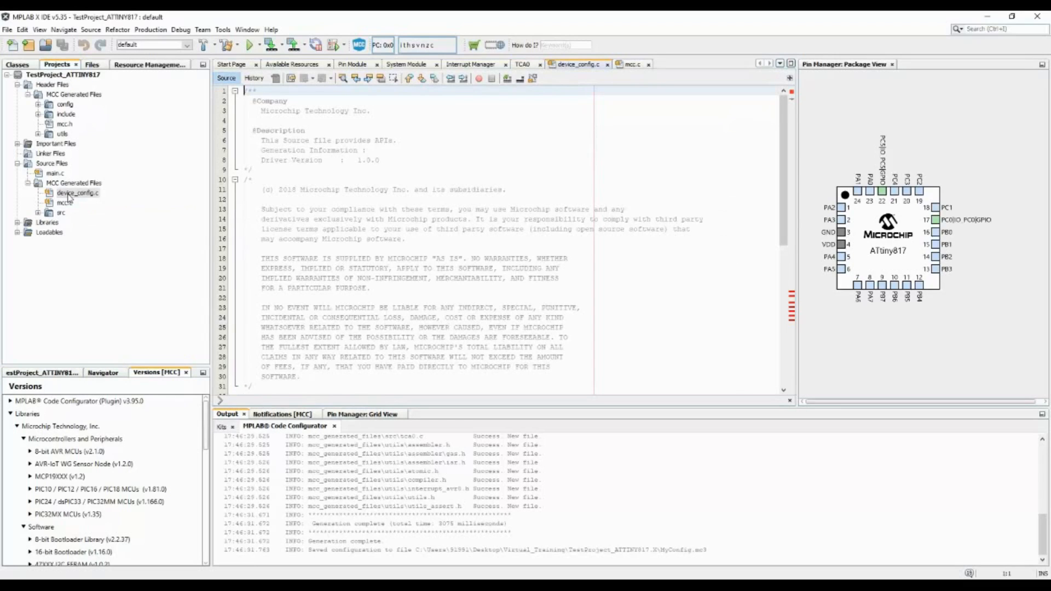
pyautogui.scroll(-3, 504, 320)
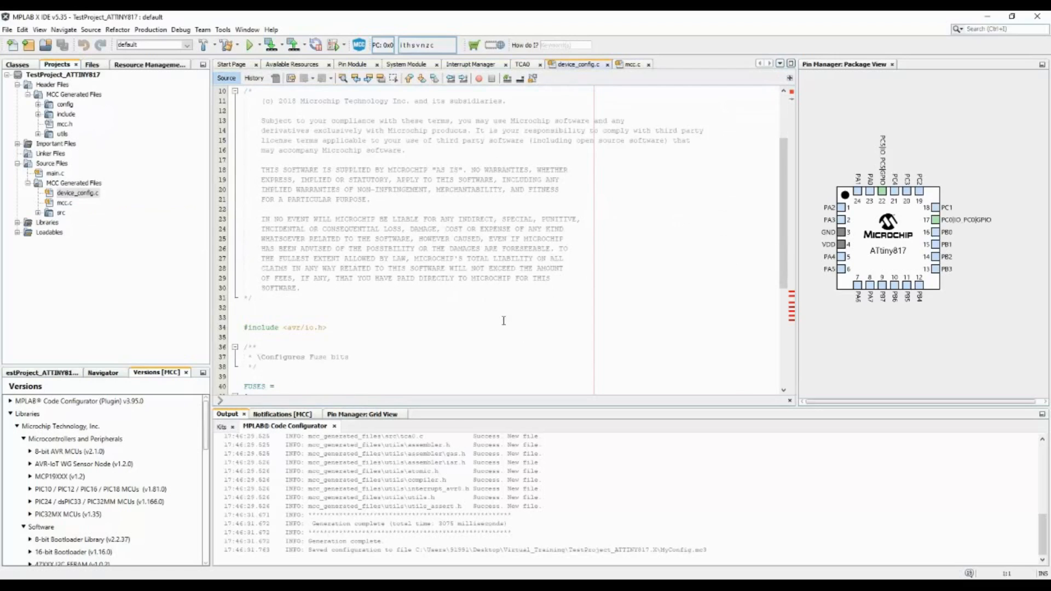
pyautogui.scroll(-6, 504, 321)
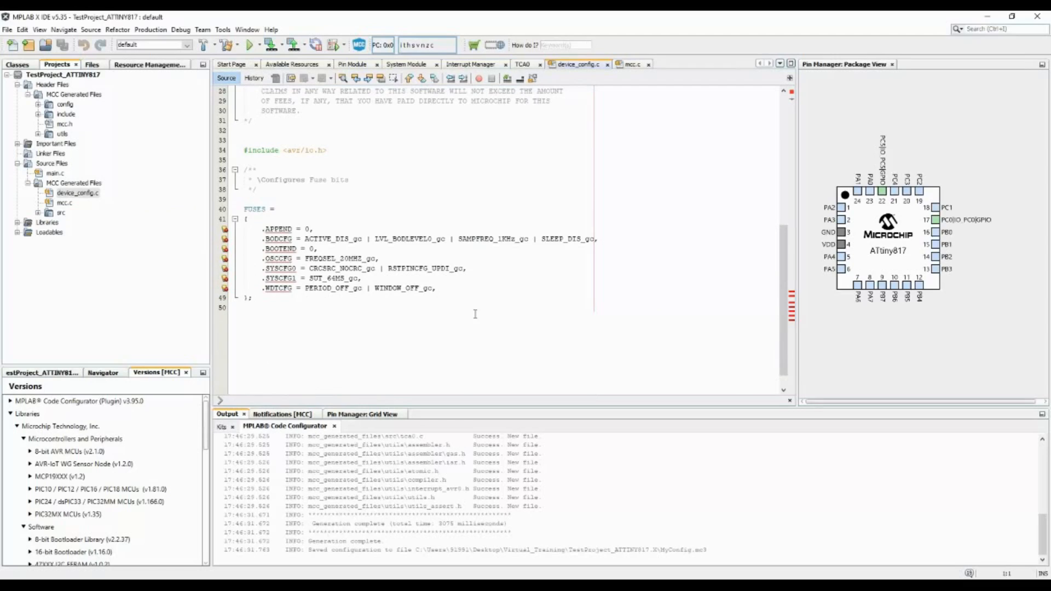
pyautogui.doubleClick(64, 203)
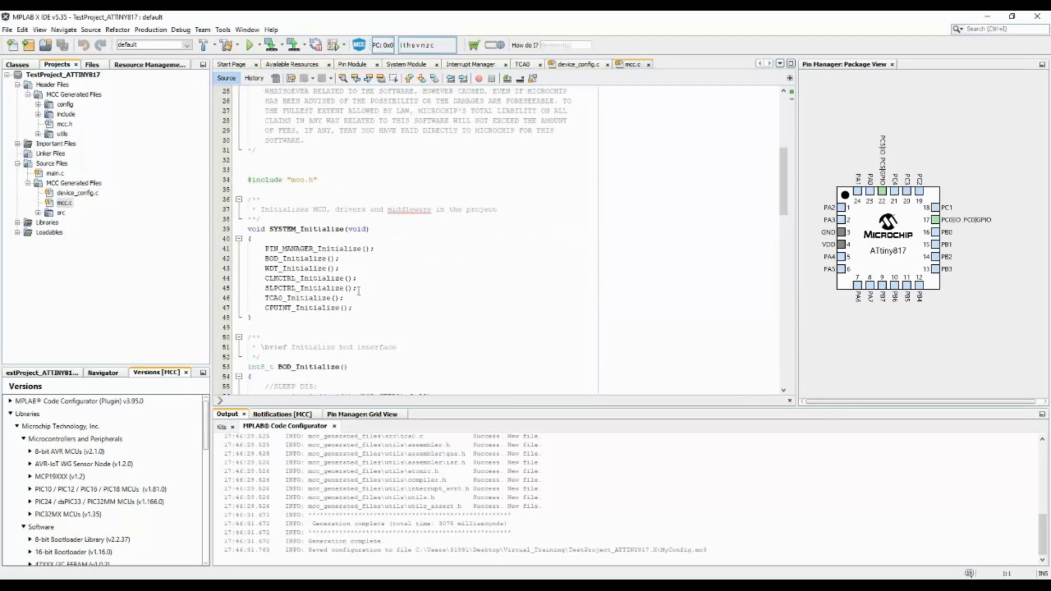
pyautogui.scroll(-3, 359, 290)
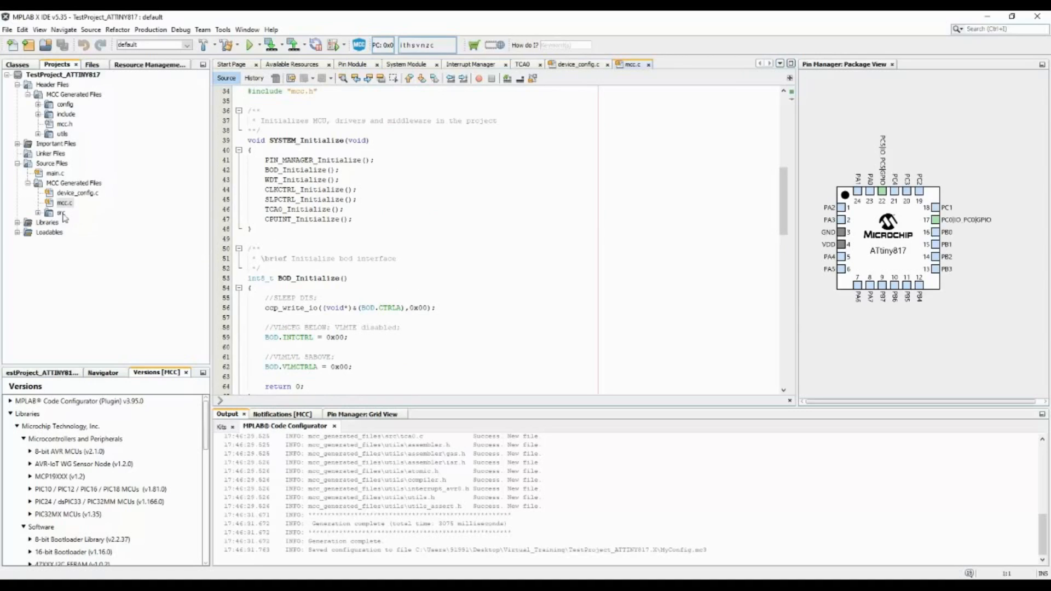
# Expand the generated src source folder and open main.c to examine the main function
pyautogui.click(38, 213)
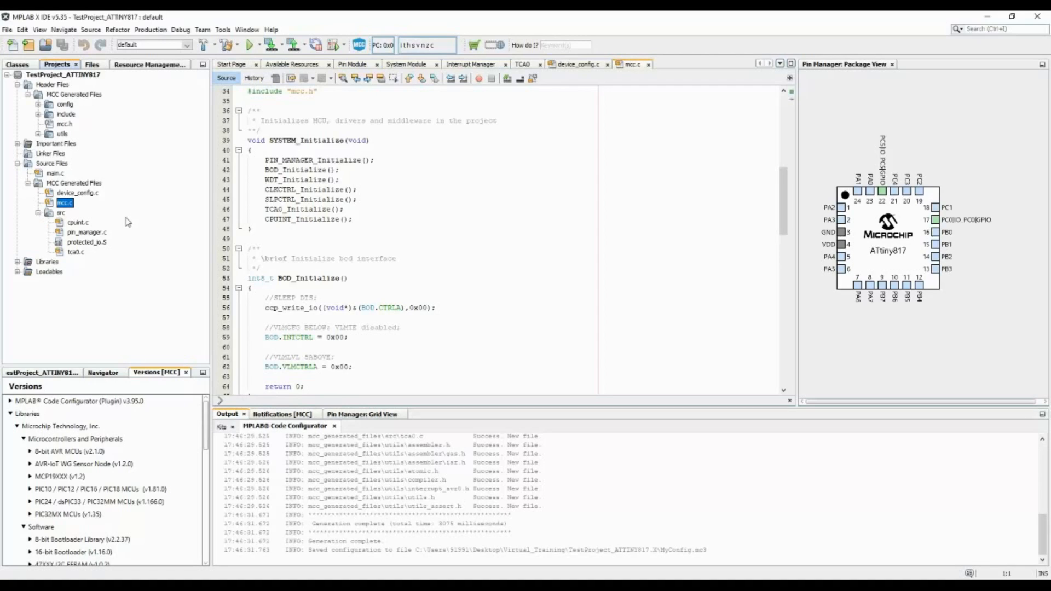
pyautogui.doubleClick(59, 174)
pyautogui.scroll(-5, 453, 305)
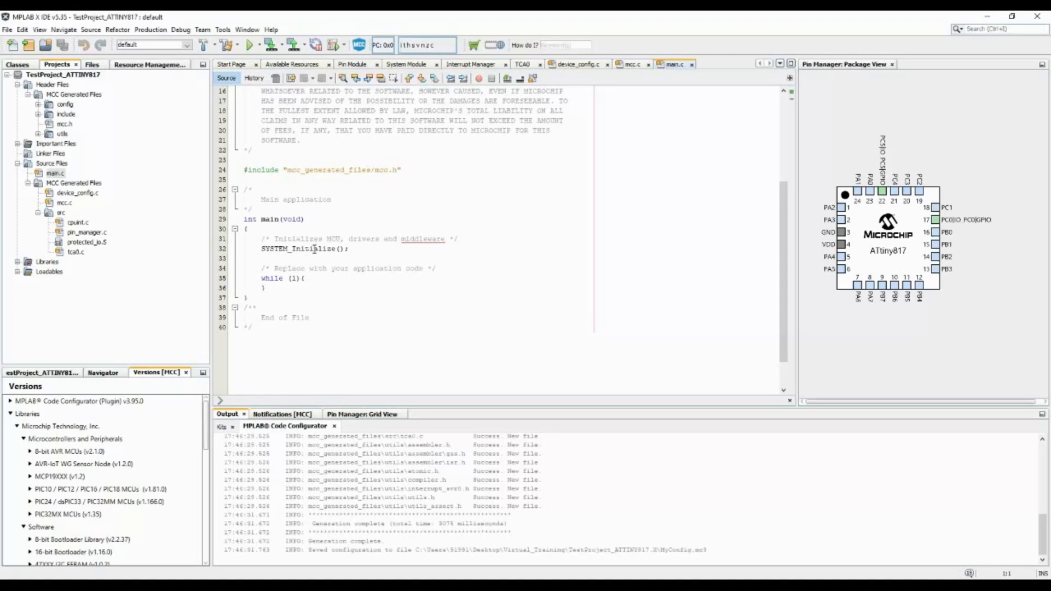
# Insert a new line starting with // inside the while loop of main.c
pyautogui.click(318, 279)
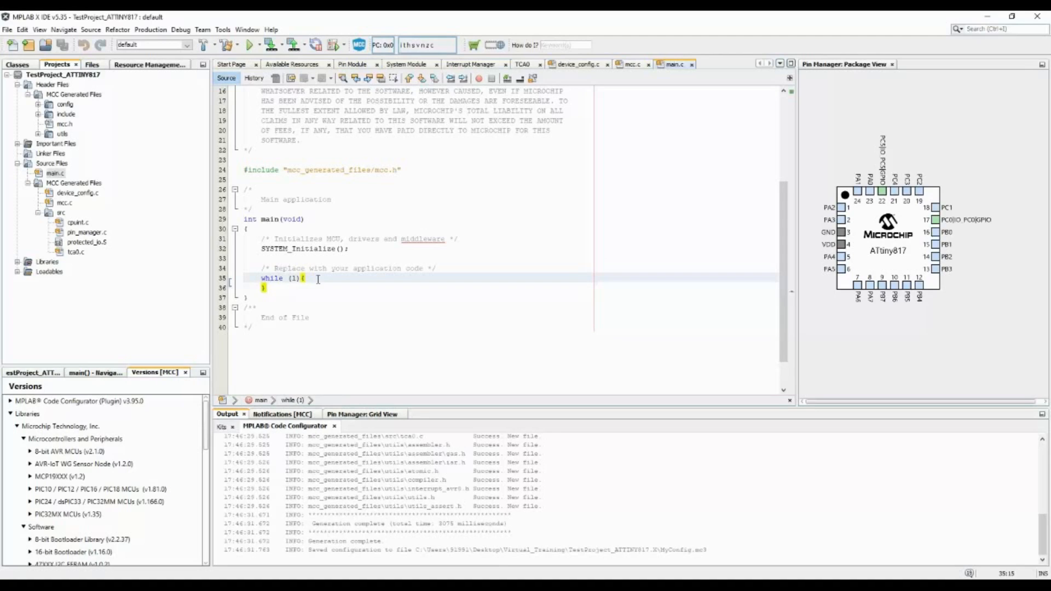
pyautogui.press('Return')
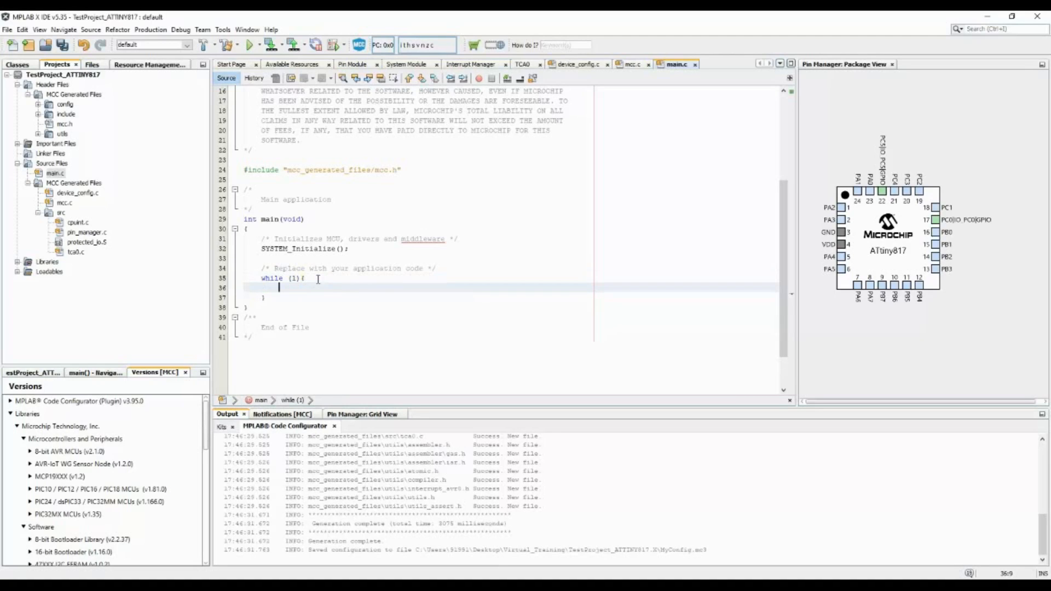
pyautogui.write('//')
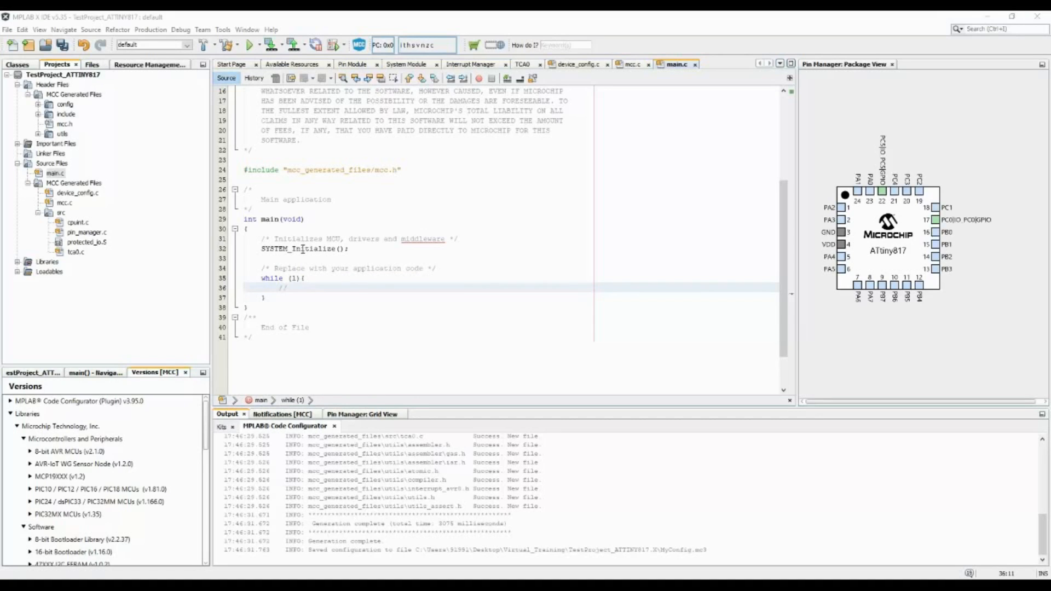
# Open the definition of SYSTEM_Initialize from its call in main.c, and clean and build the project
pyautogui.keyDown('ctrl'); pyautogui.click(304, 249); pyautogui.keyUp('ctrl')
pyautogui.keyDown('ctrl'); pyautogui.click(311, 250); pyautogui.keyUp('ctrl')
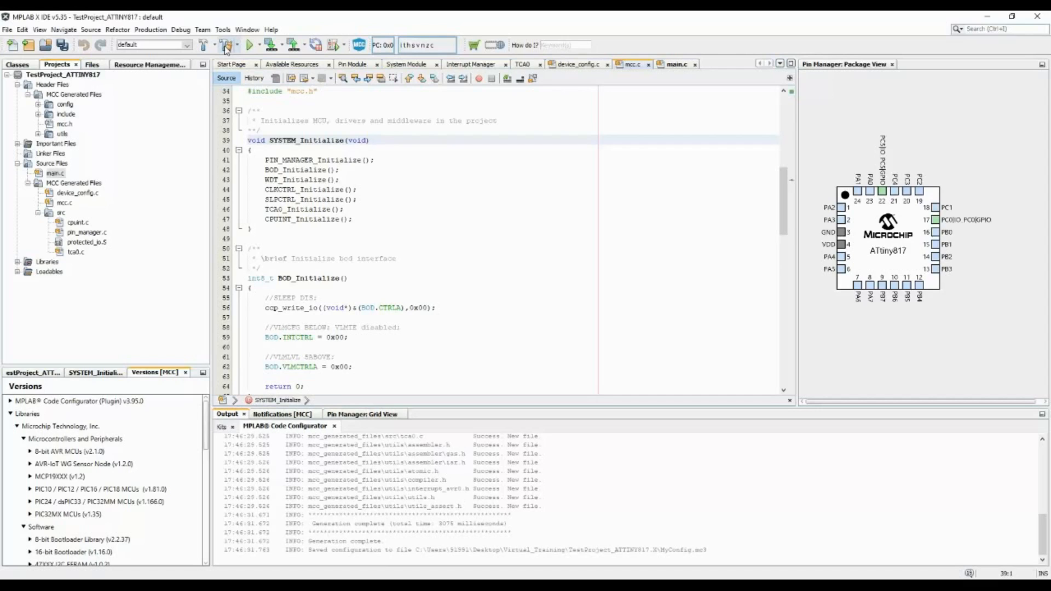
pyautogui.click(226, 49)
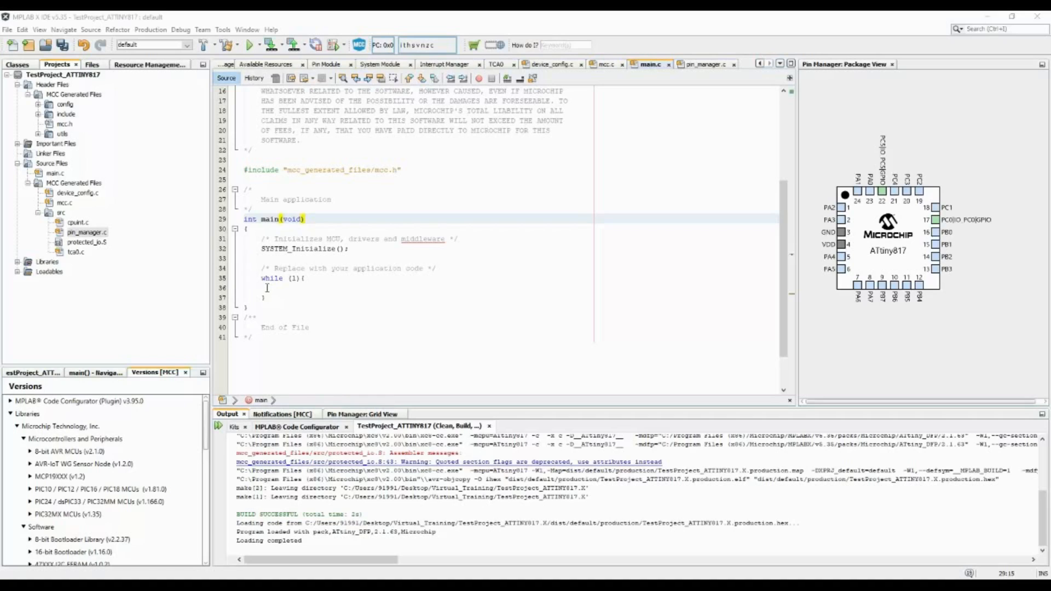
# Inside the while loop of main.c, add "if(PORTC.IN & 0x20)PORTC.OUT |= 0x01;" followed by "else PORTC.OUT &= ~0x01;" on its own line
pyautogui.click(320, 278)
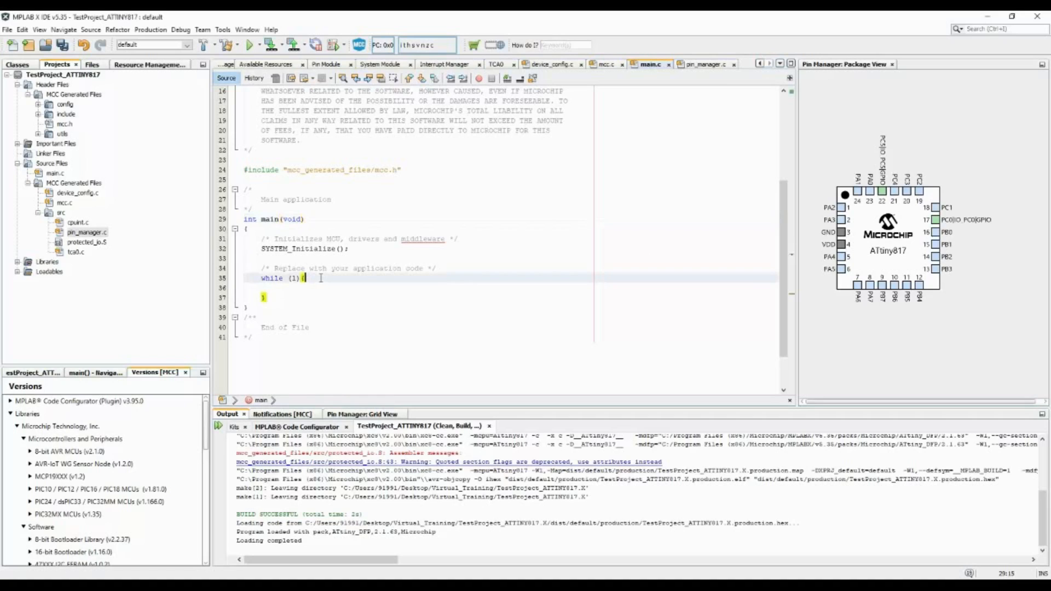
pyautogui.press('Down')
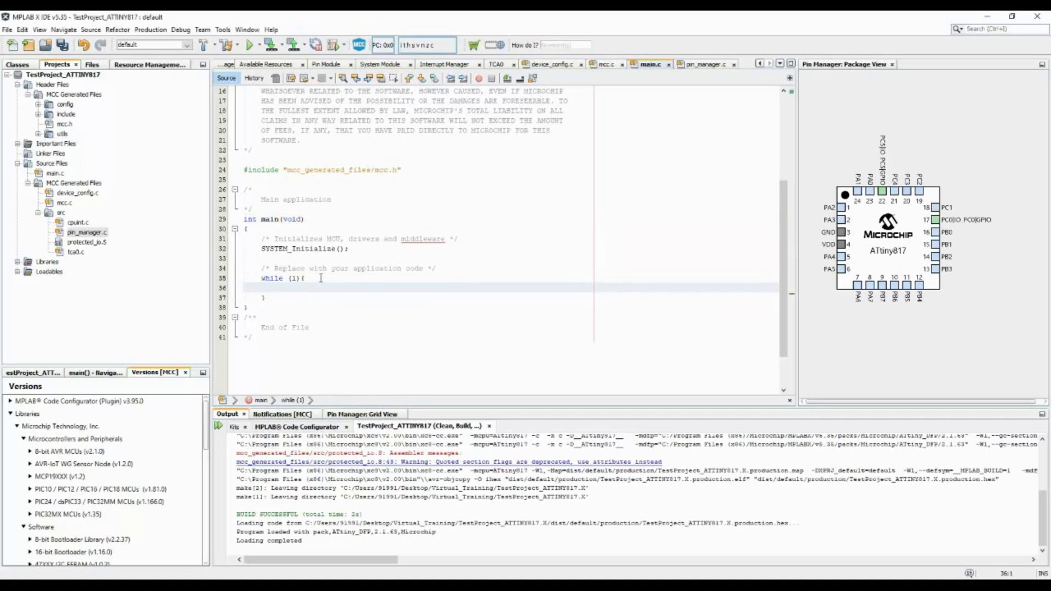
pyautogui.write('if(PORTC.IN & 0x20)PORTC.OUT |= 0x01; else PORTC.OUT &= ~0x01;')
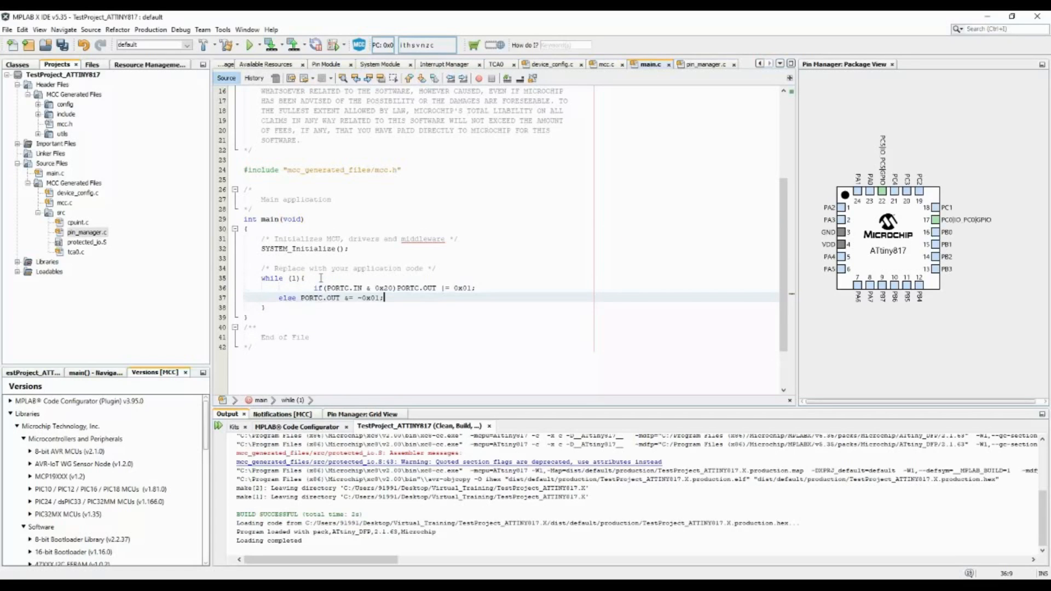
# Remove the extra indentation before the if statement so it lines up with the else line
pyautogui.press('Up')
pyautogui.press('Left')
pyautogui.press('Left')
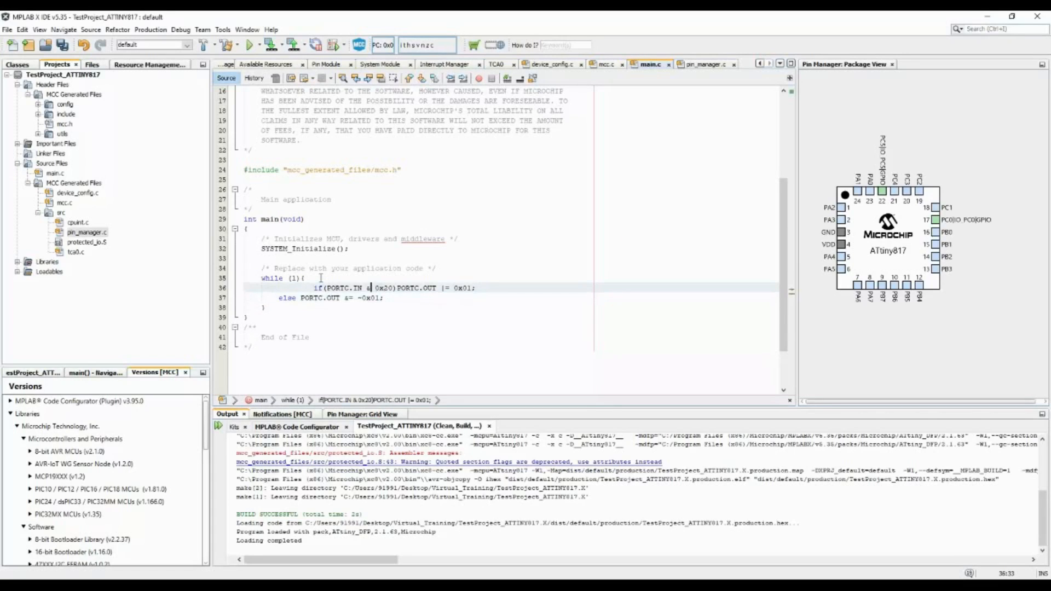
pyautogui.press('Left')
pyautogui.press('Left')
pyautogui.press('Left')
pyautogui.press('Left')
pyautogui.press('Left')
pyautogui.press('Left')
pyautogui.press('Left')
pyautogui.hotkey('shift', 'Left')
pyautogui.hotkey('shift', 'Left')
pyautogui.hotkey('shift', 'Left')
pyautogui.hotkey('shift', 'Left')
pyautogui.hotkey('shift', 'Left')
pyautogui.hotkey('shift', 'Left')
pyautogui.hotkey('shift', 'Left')
pyautogui.press('BackSpace')
pyautogui.press('BackSpace')
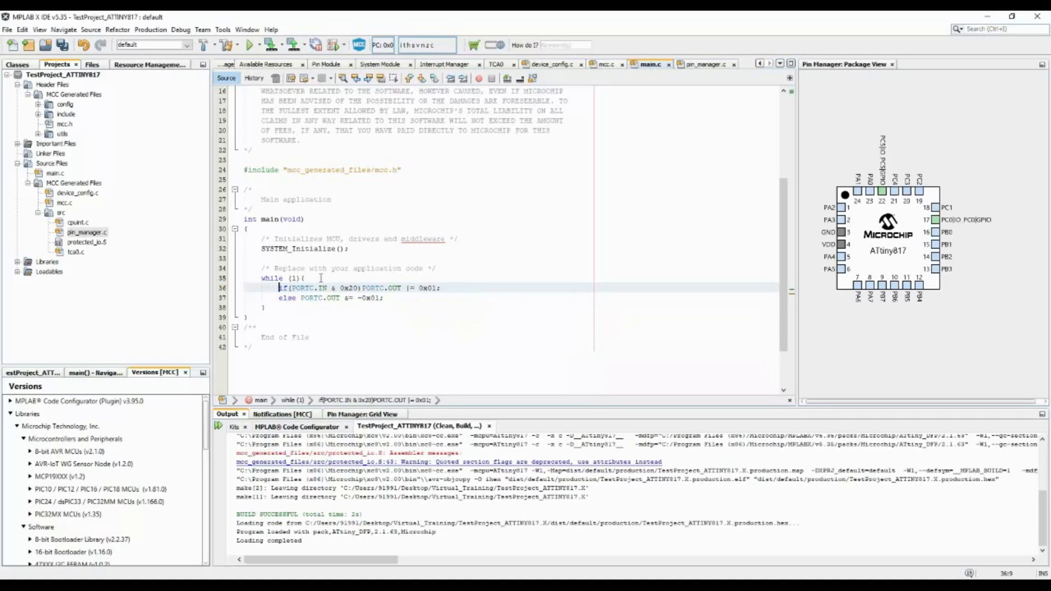
# Examine the PORTC.IN & 0x20 condition and the PORTC.OUT |= 0x01 statement of the if line
pyautogui.click(362, 287)
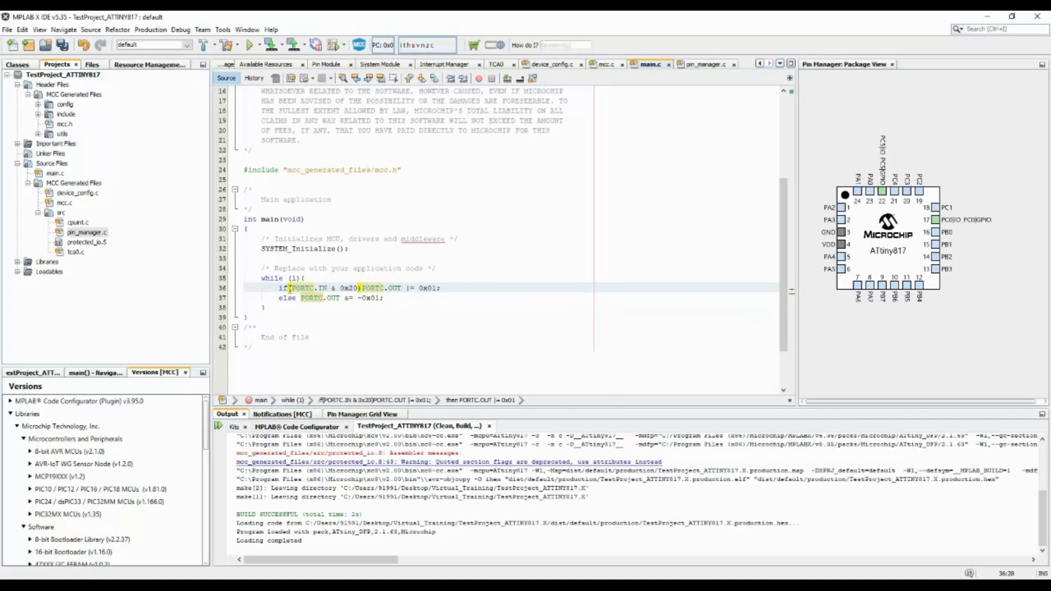
pyautogui.moveTo(360, 288); pyautogui.dragTo(291, 287)
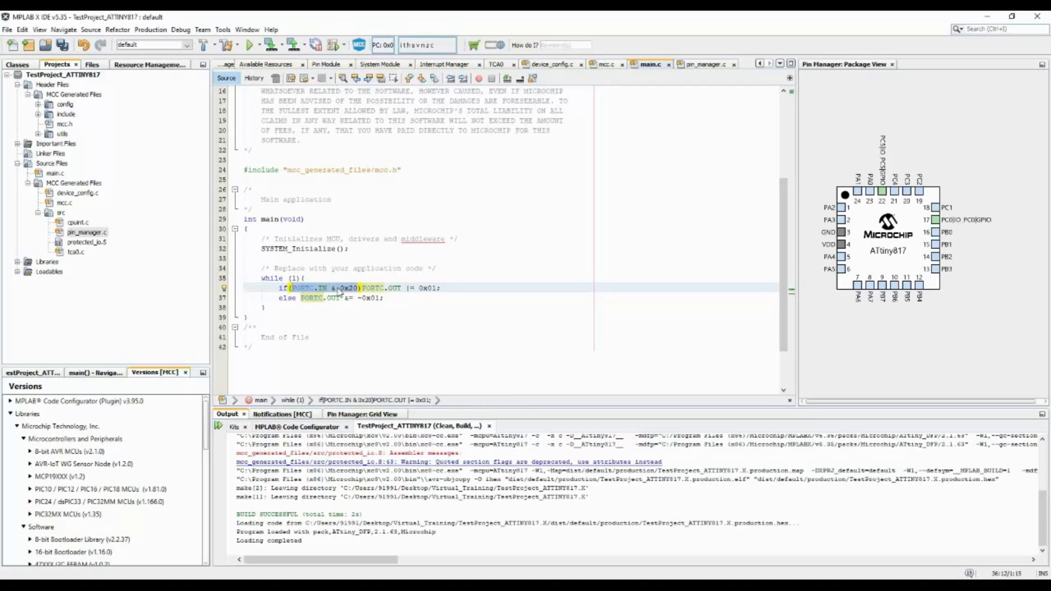
pyautogui.moveTo(441, 288); pyautogui.dragTo(362, 288)
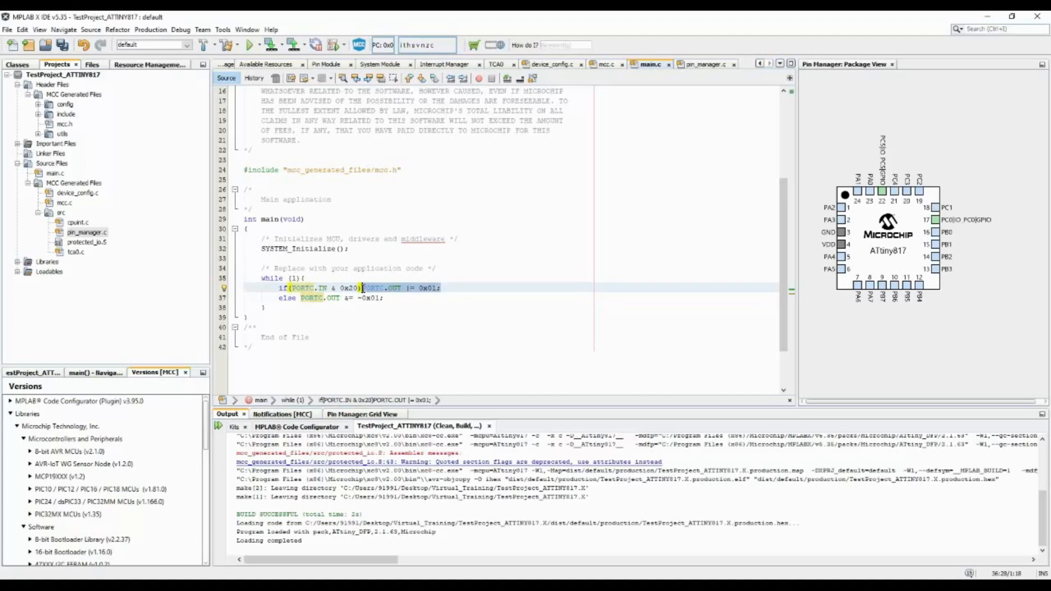
# Append the comment //Make C0 High to the if line and //Make C0 Low to the else line
pyautogui.click(438, 287)
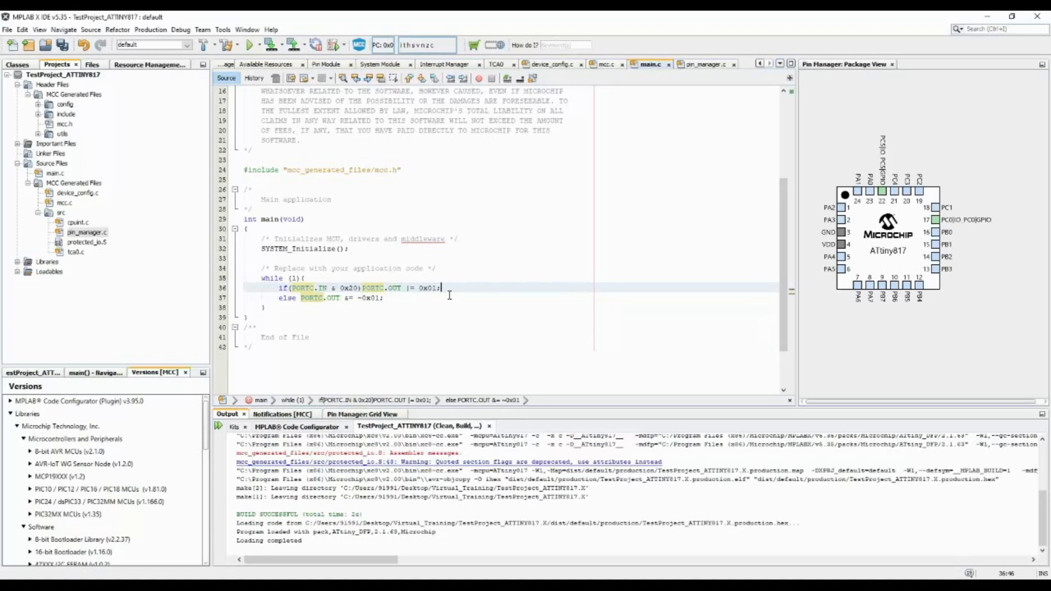
pyautogui.write('//Make C0 High')
pyautogui.click(450, 295)
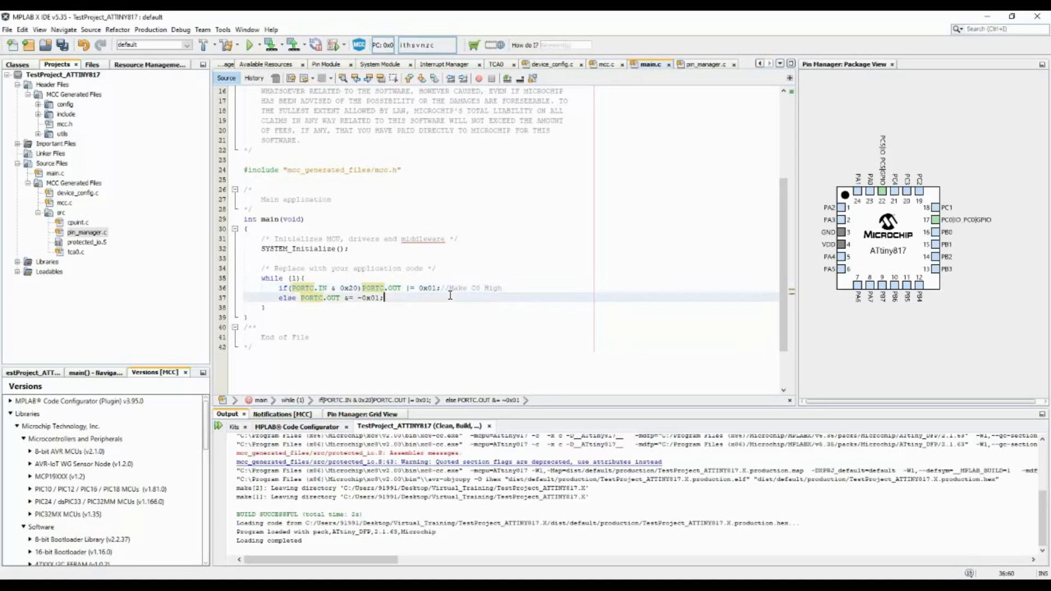
pyautogui.write('//Make C')
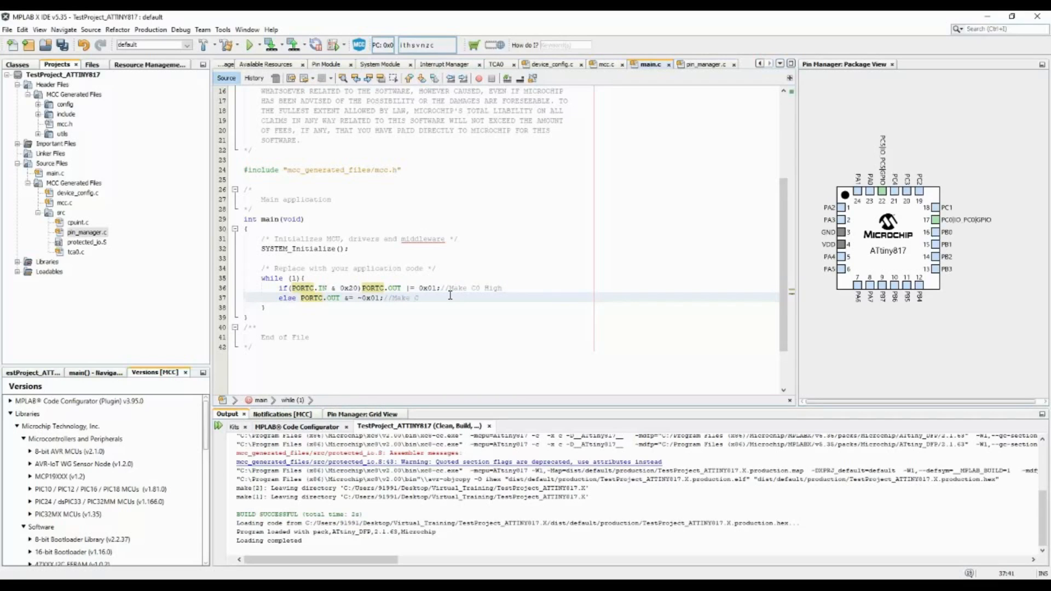
pyautogui.write('0 Low')
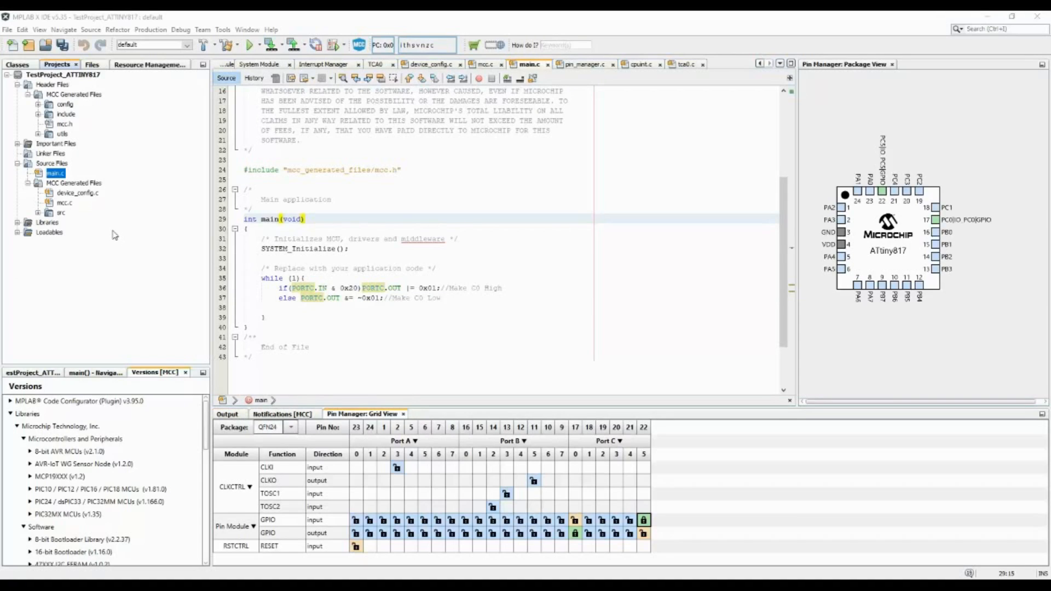
# Open tca0.c from the generated src source folder and locate the TCA0_DefaultOVFIsrCallback function
pyautogui.click(38, 213)
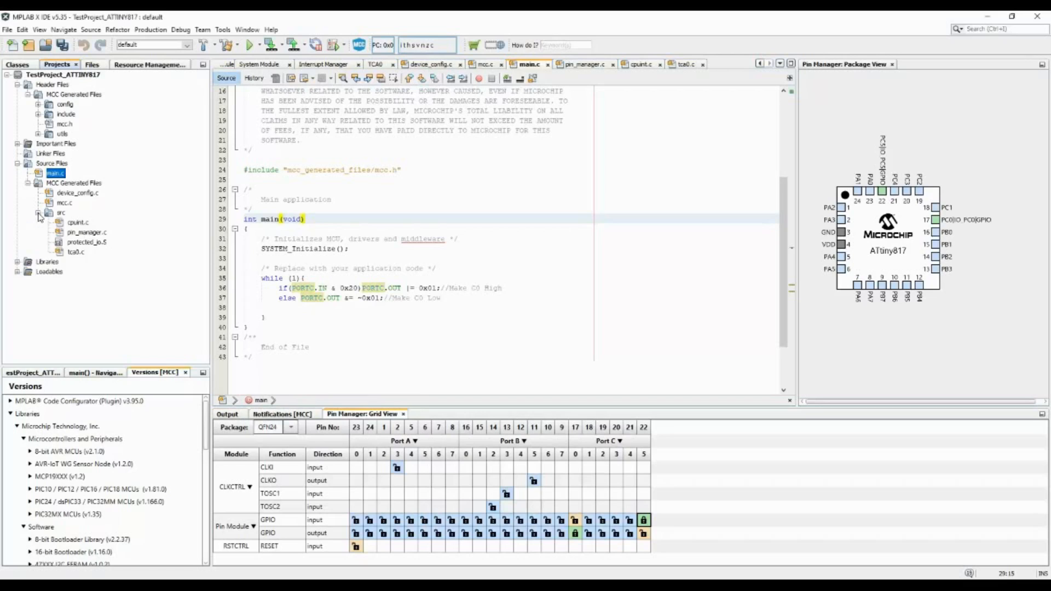
pyautogui.doubleClick(75, 254)
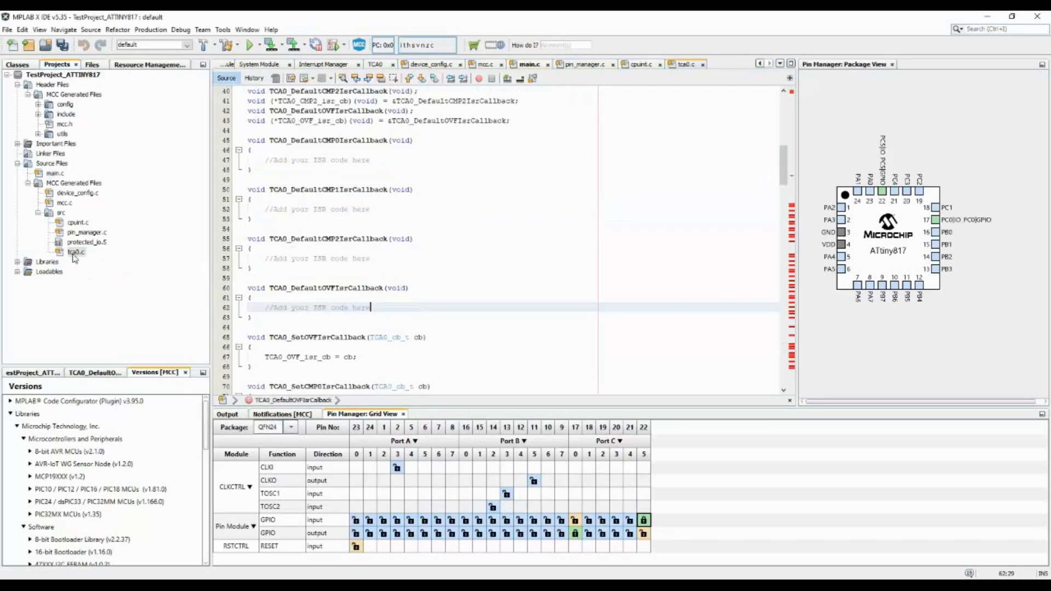
pyautogui.scroll(5, 357, 301)
pyautogui.scroll(-4, 358, 301)
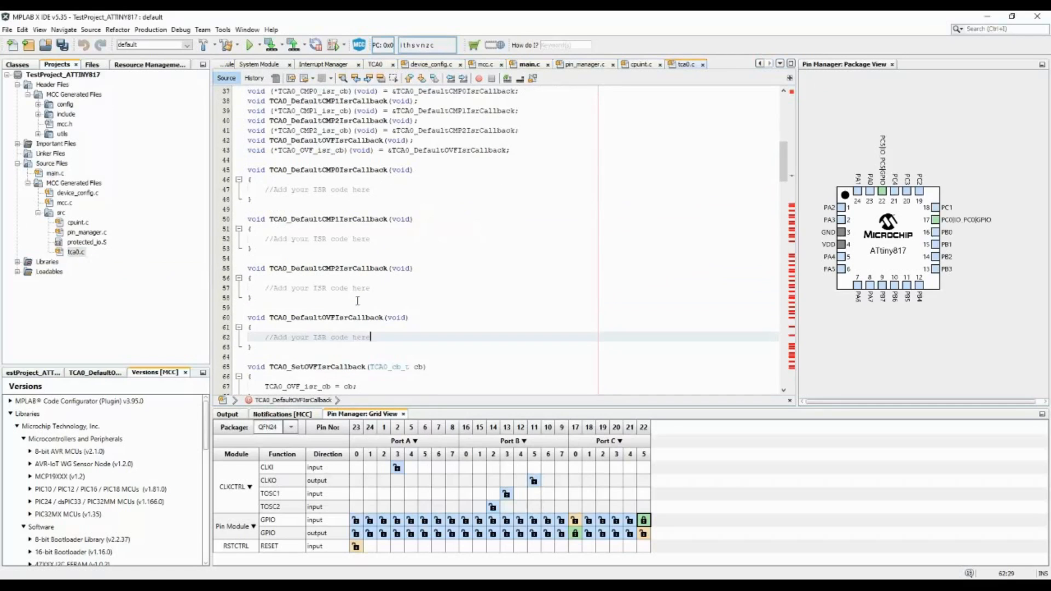
pyautogui.scroll(-2, 357, 301)
pyautogui.scroll(-1, 358, 301)
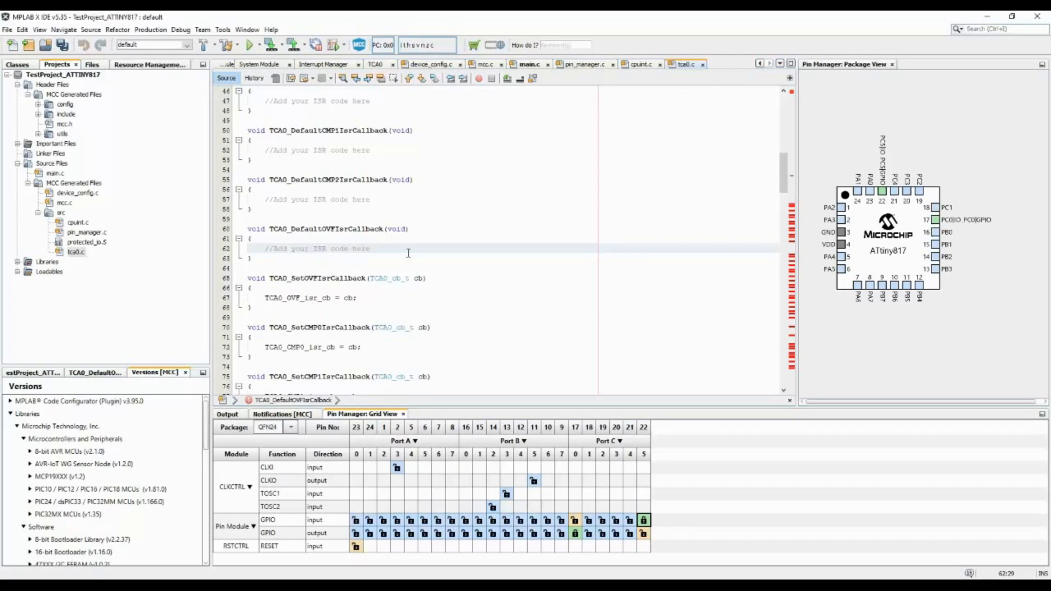
# Add PORTC.OUT ^=0x01; below the ISR comment in TCA0_DefaultOVFIsrCallback, and clean and build the project
pyautogui.press('Return')
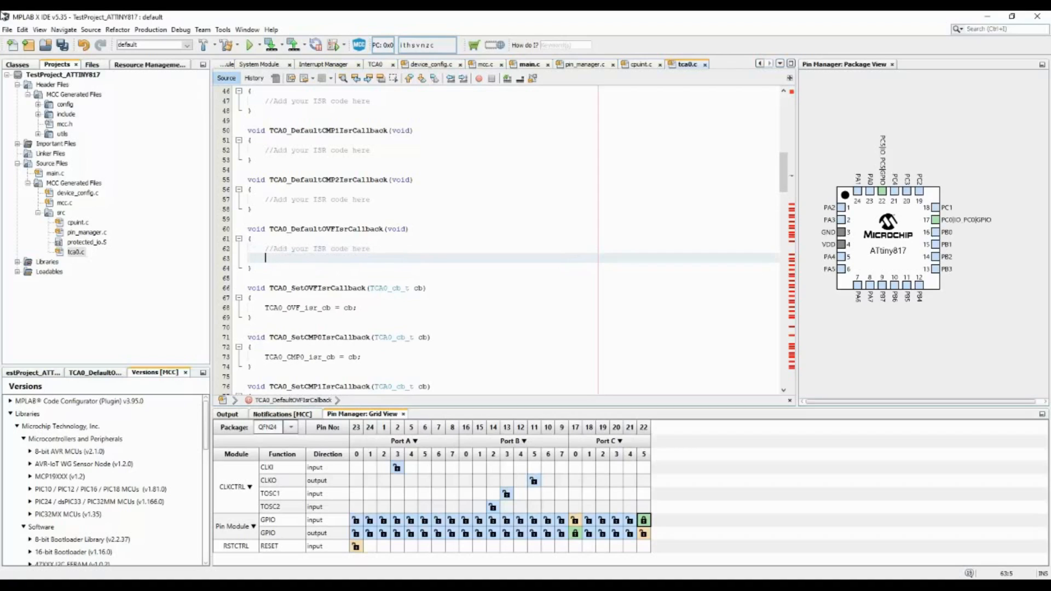
pyautogui.write('PORTC.OUT ^=0x01;')
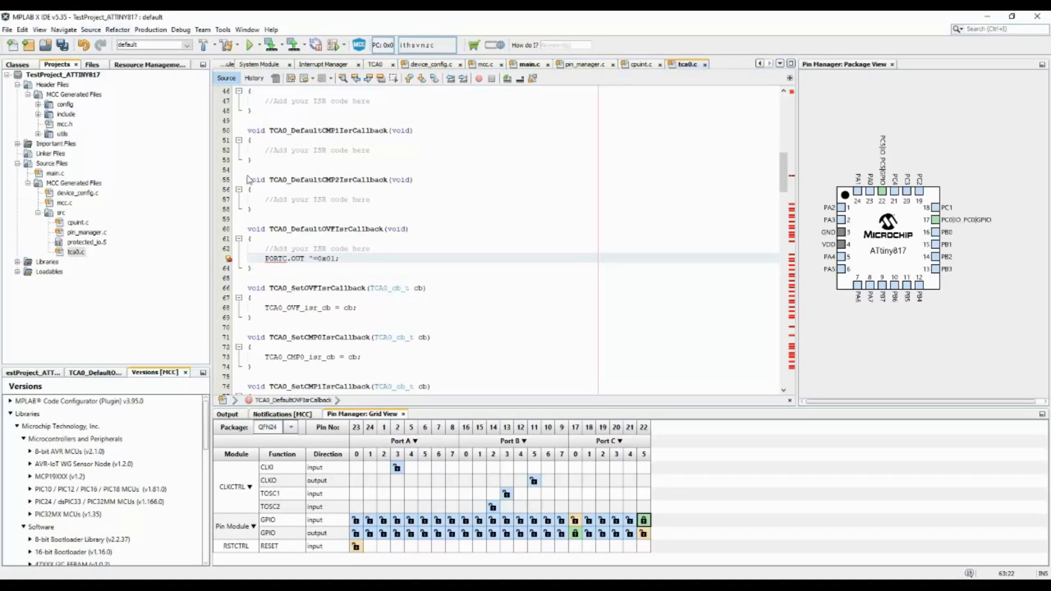
pyautogui.click(386, 246)
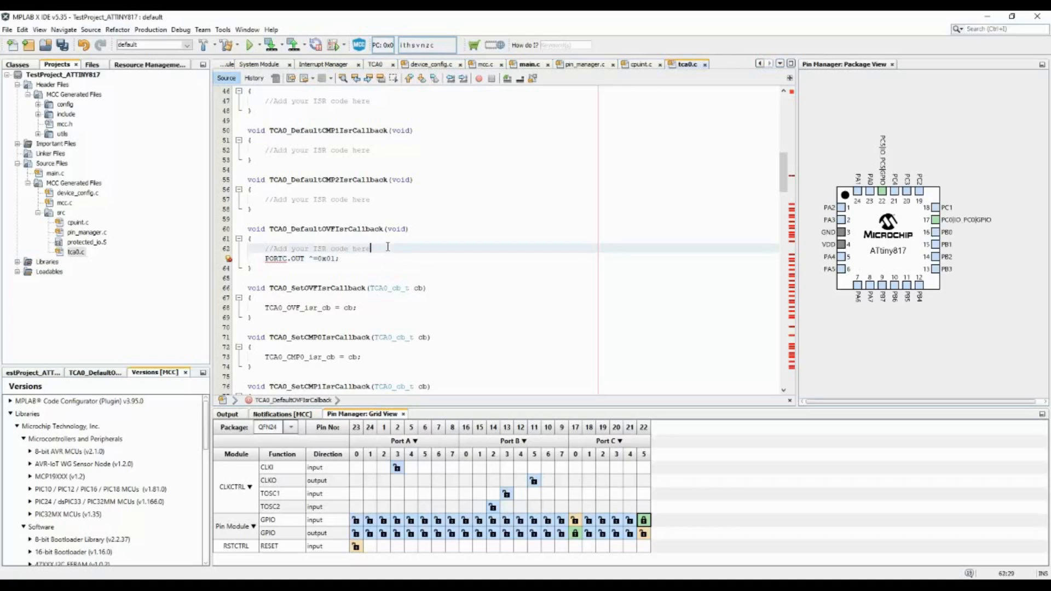
pyautogui.click(352, 260)
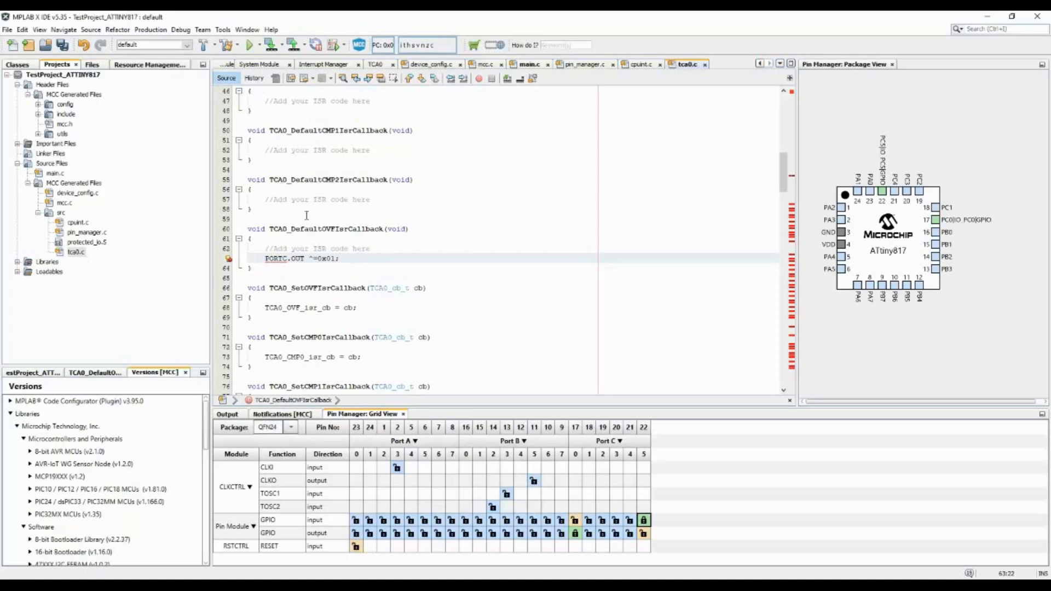
pyautogui.click(226, 46)
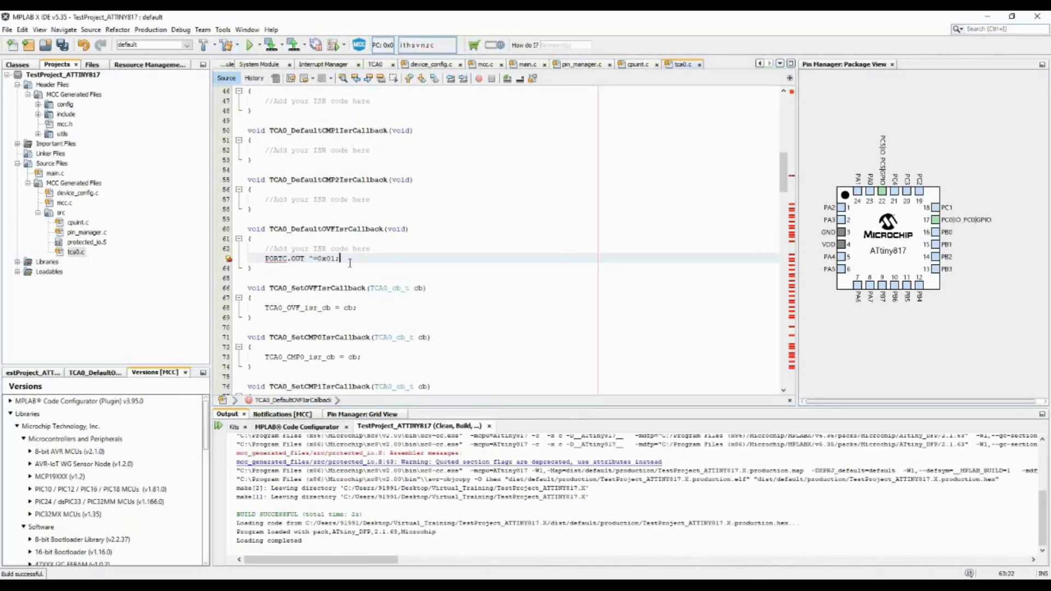
# Comment out the PORTC.OUT ^=0x01; line in TCA0_DefaultOVFIsrCallback
pyautogui.click(265, 258)
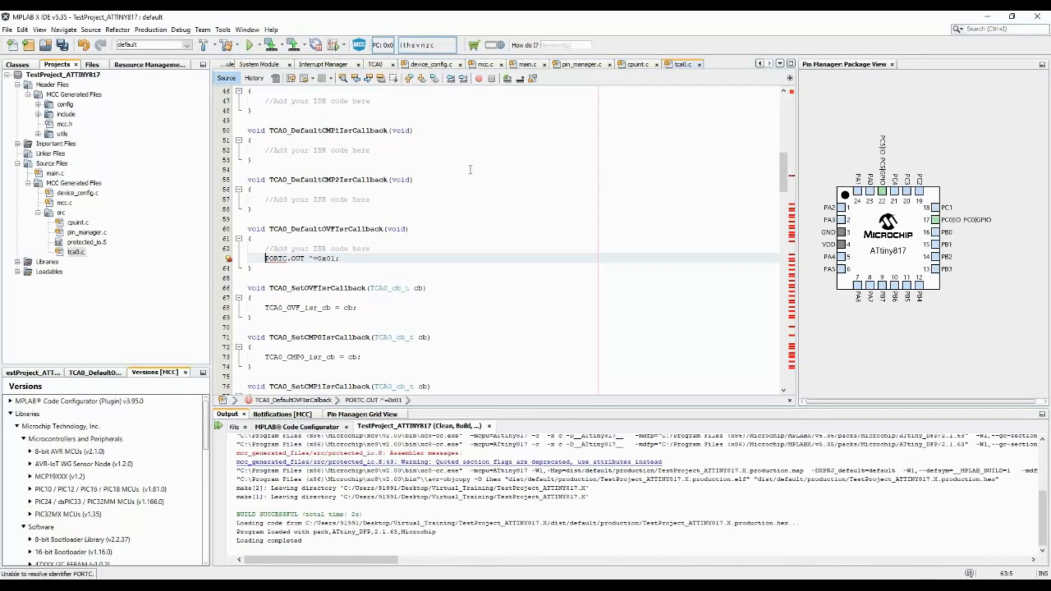
pyautogui.write('//')
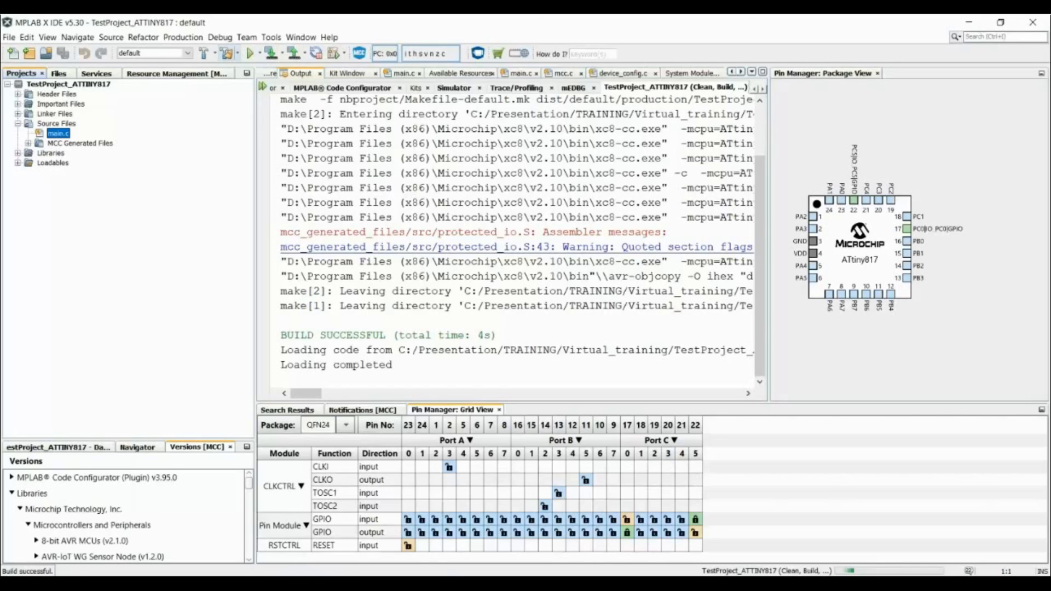
# Confirm the project properties with the connected ATtiny817 Xplained kit as hardware tool, and make and program the device
pyautogui.rightClick(92, 84)
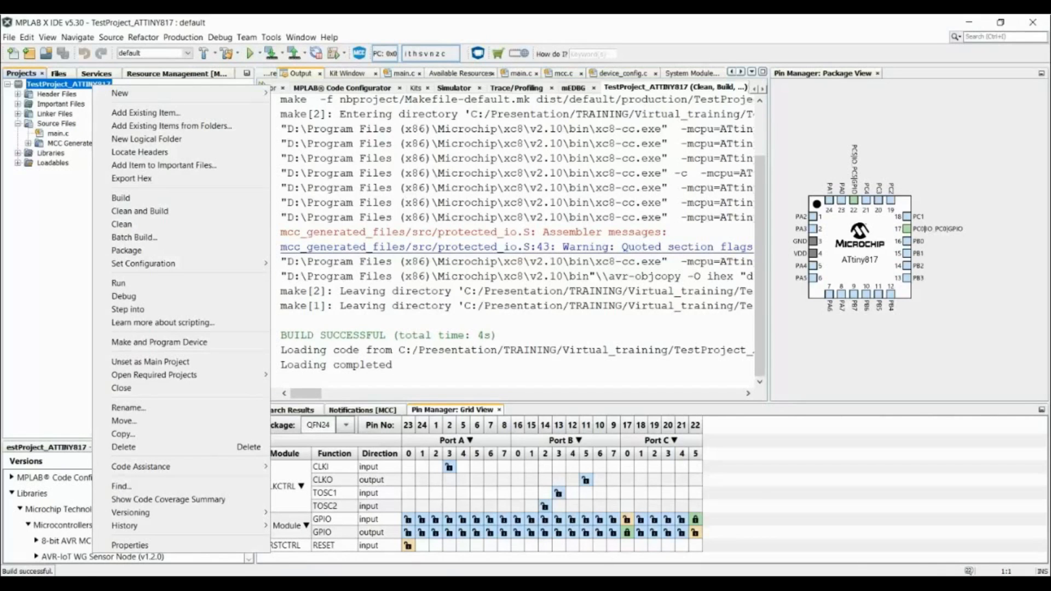
pyautogui.click(130, 546)
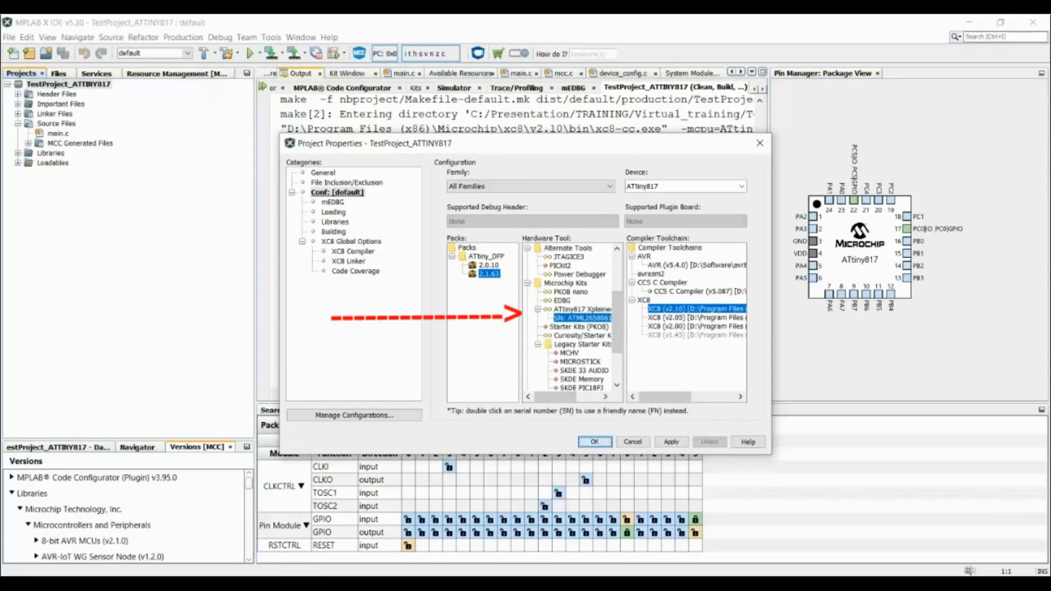
pyautogui.press('Return')
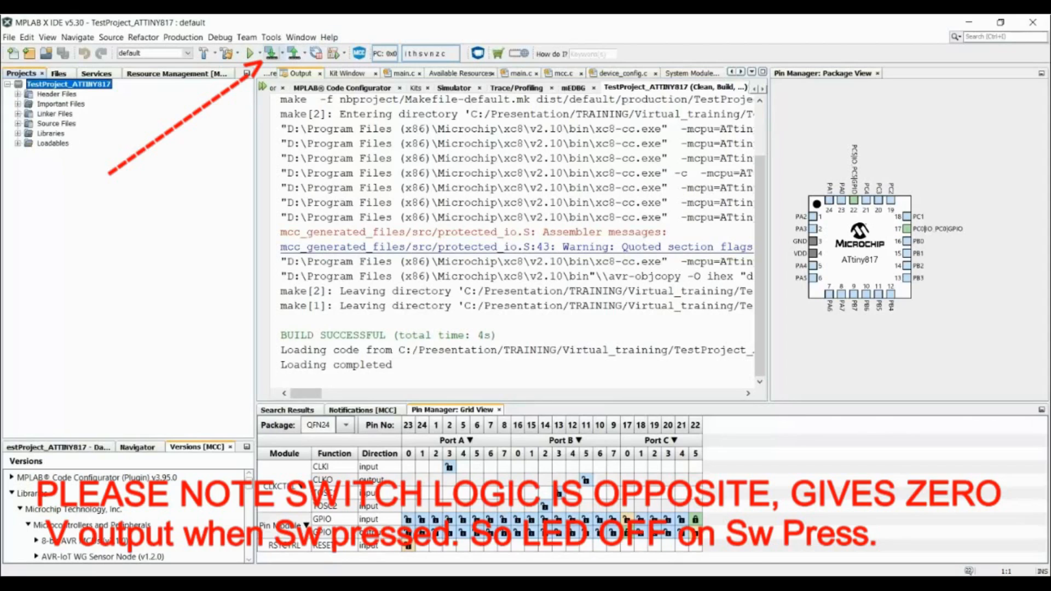
pyautogui.click(271, 52)
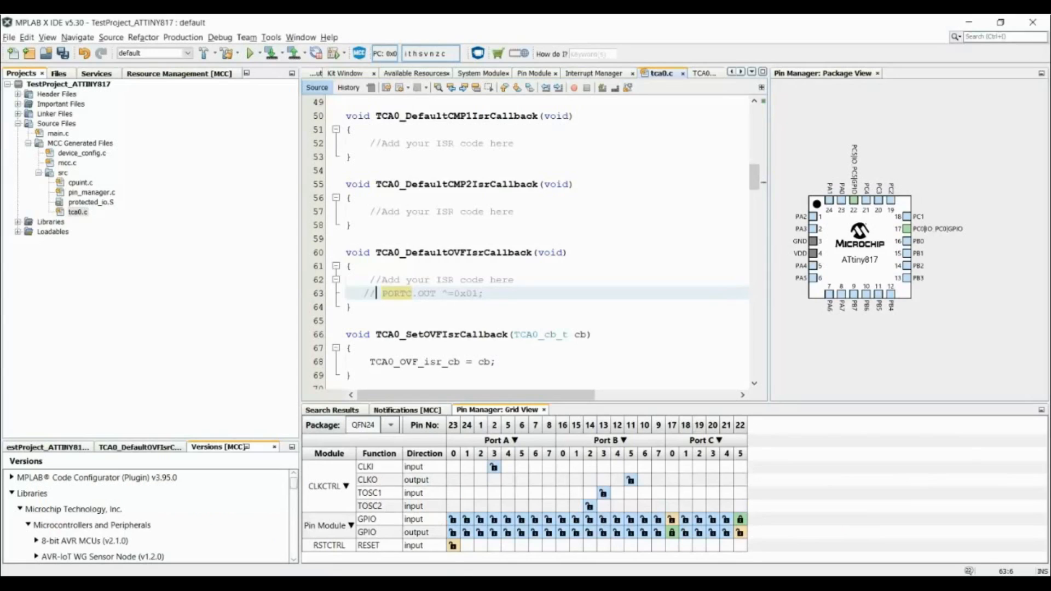
# Uncomment the PORTC.OUT ^=0x01; line in TCA0_DefaultOVFIsrCallback
pyautogui.hotkey('ctrl', '/')
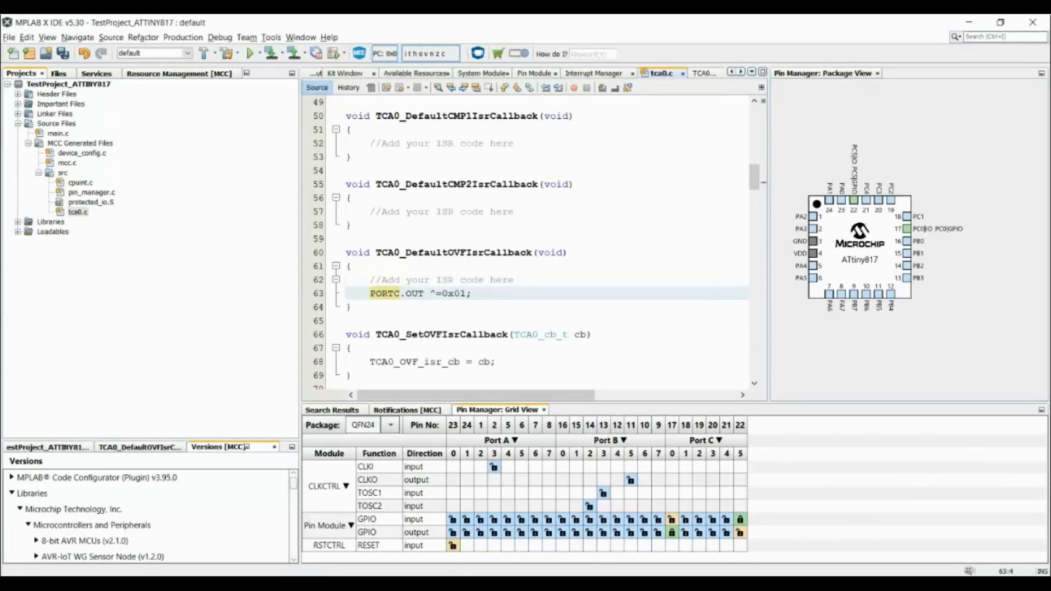
# Clean and build the project with the timer overflow toggle code, and program the device
pyautogui.hotkey('shift', 'F11')
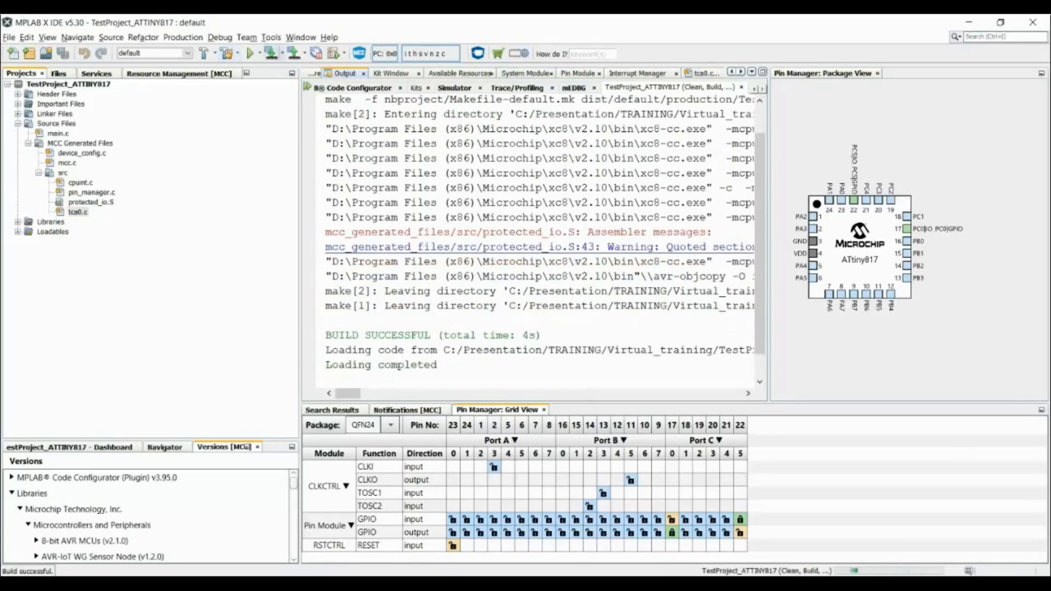
pyautogui.click(271, 53)
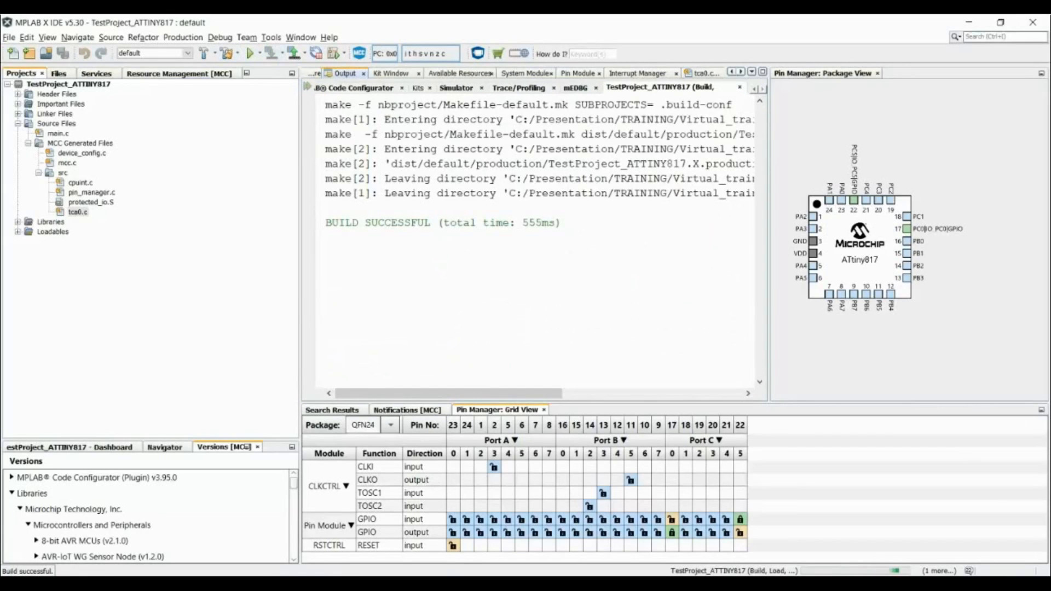